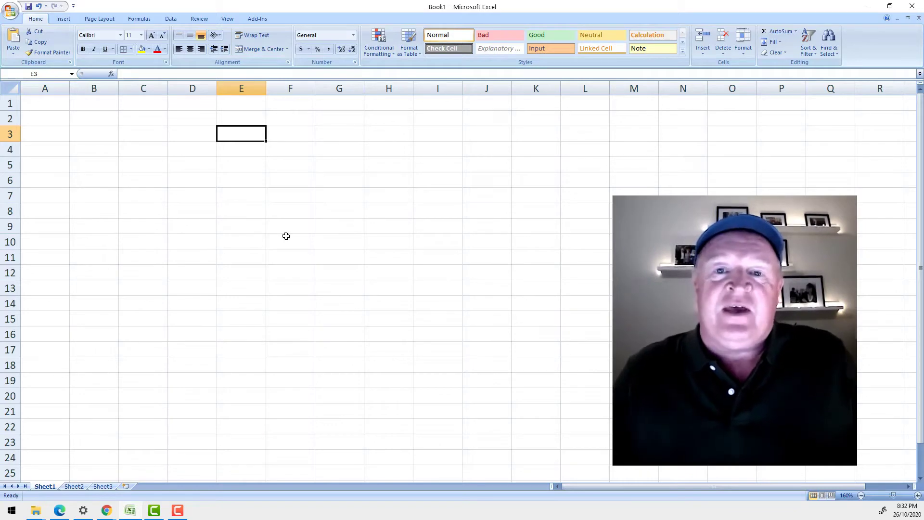
# Step: Go to the very last row of column B, and return to the first row
pyautogui.click(268, 163)
pyautogui.click(115, 222)
pyautogui.click(96, 122)
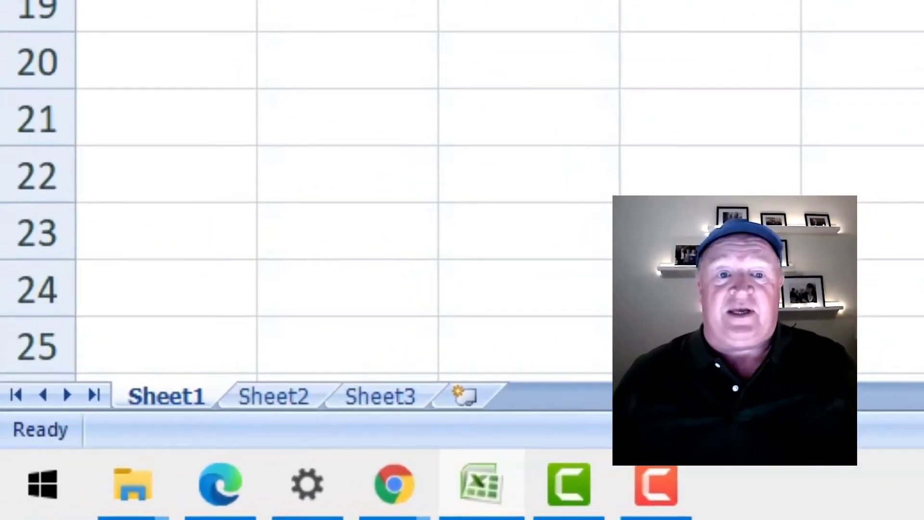
pyautogui.hotkey('ctrl', 'Down')
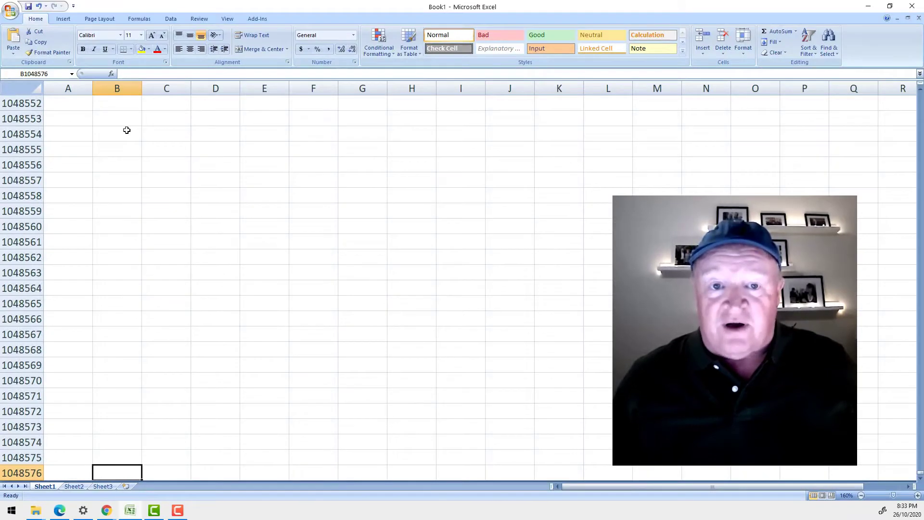
pyautogui.hotkey('ctrl', 'Up')
# Step: Examine how the column letters continue beyond Z along row 1, and return to cell A1
pyautogui.press('Right')
pyautogui.press('Right')
pyautogui.press('Right')
pyautogui.press('Right')
pyautogui.press('Right')
pyautogui.press('Right')
pyautogui.press('Right')
pyautogui.press('Right')
pyautogui.press('Right')
pyautogui.press('Right')
pyautogui.press('Right')
pyautogui.press('Right')
pyautogui.press('Right')
pyautogui.press('Right')
pyautogui.press('Right')
pyautogui.press('Right')
pyautogui.press('Right')
pyautogui.press('Right')
pyautogui.press('Right')
pyautogui.press('Right')
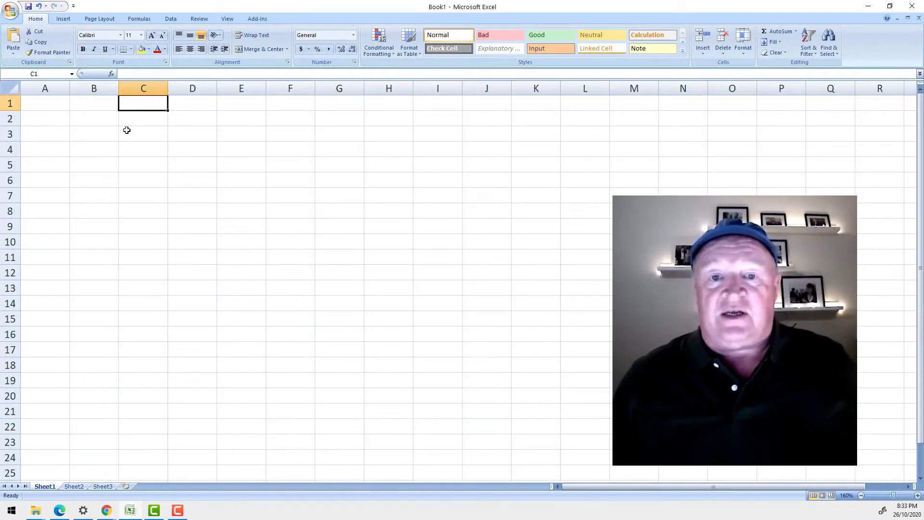
pyautogui.press('Left')
pyautogui.press('Left')
pyautogui.press('Left')
pyautogui.press('Left')
pyautogui.press('Left')
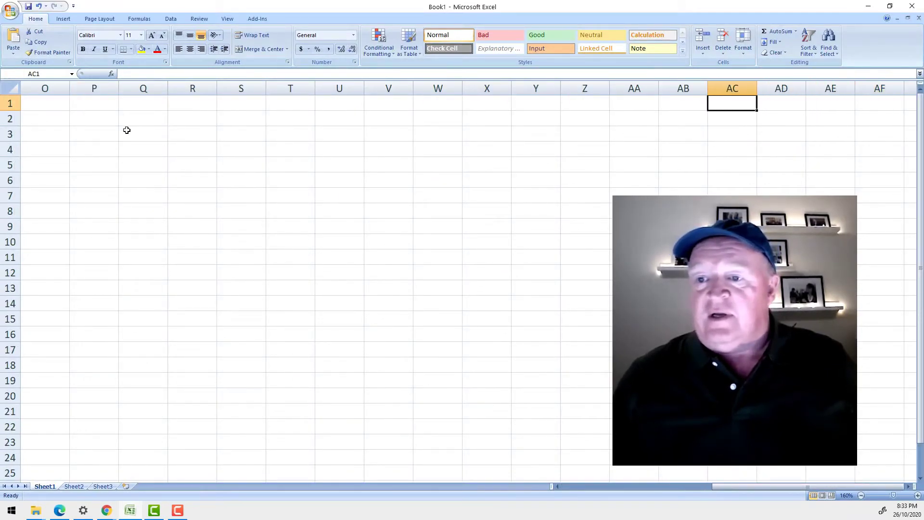
pyautogui.press('Right')
pyautogui.press('Left')
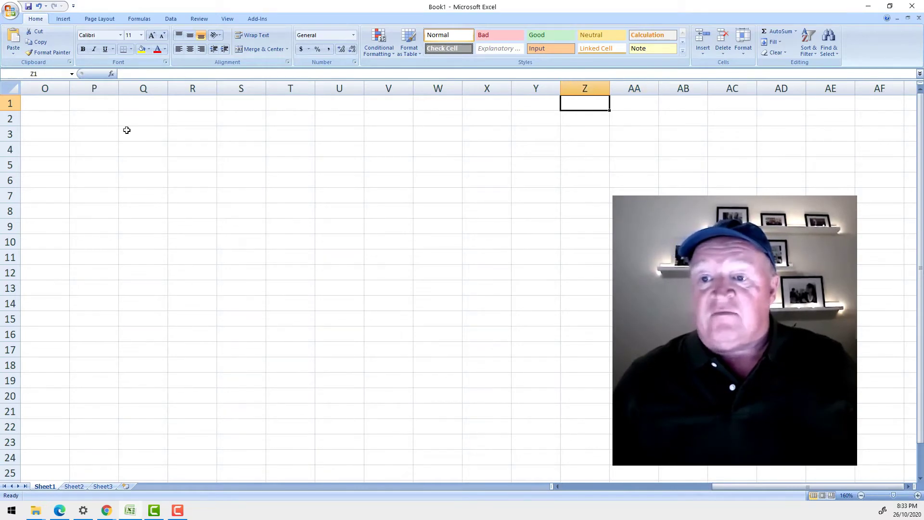
pyautogui.press('Right')
pyautogui.press('Right')
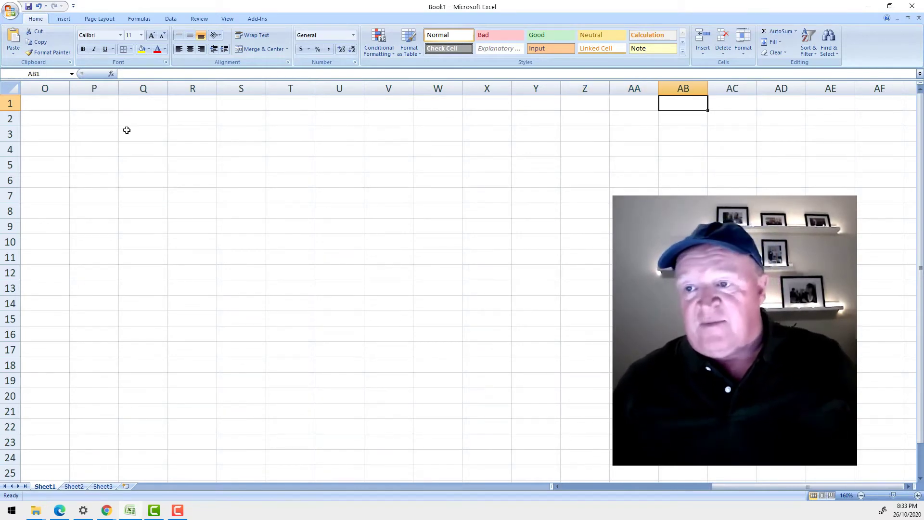
pyautogui.hotkey('ctrl', 'Home')
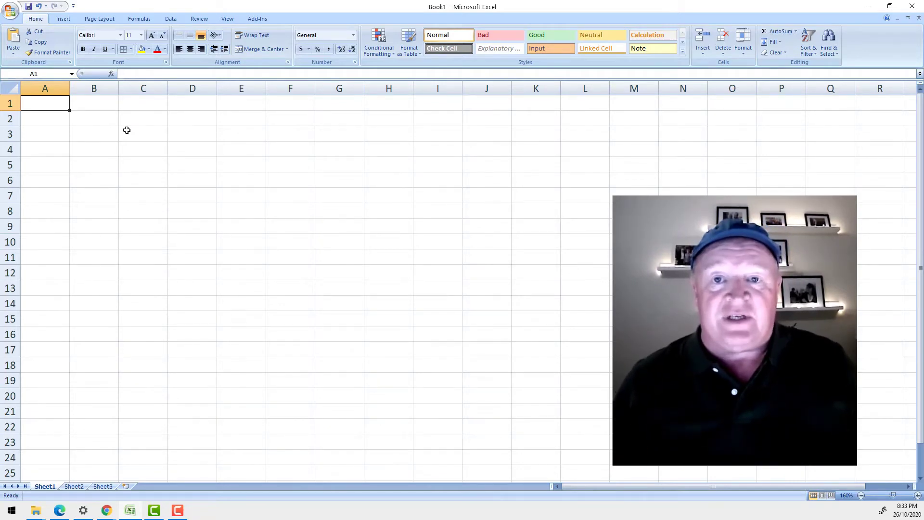
# Step: Enter 2+2 in cell D4 without a leading equals sign
pyautogui.click(249, 151)
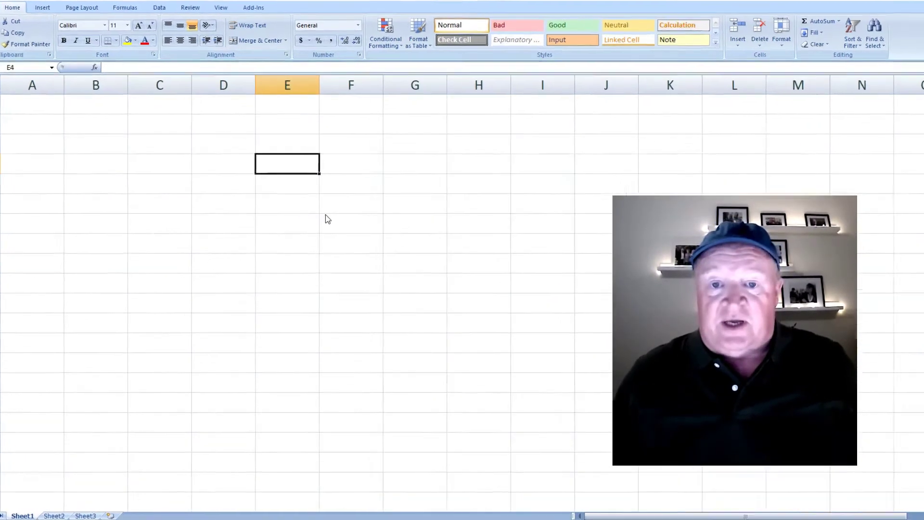
pyautogui.click(196, 153)
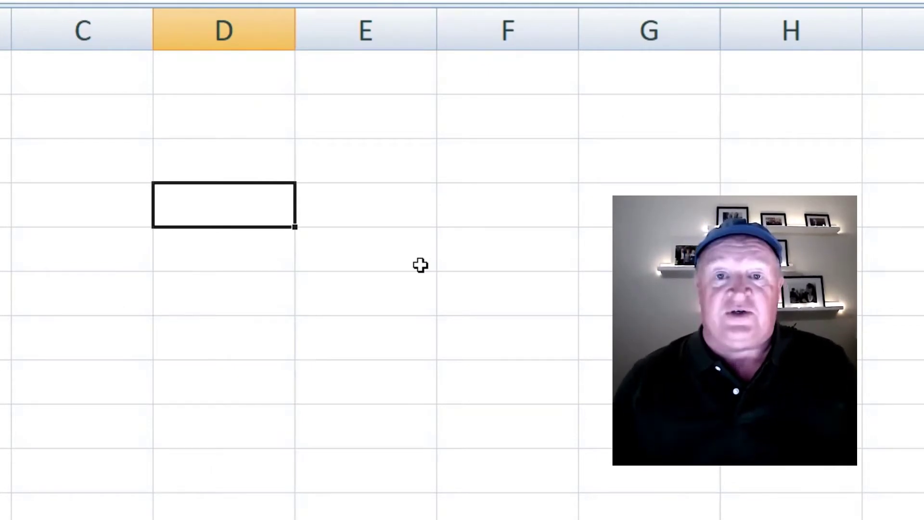
pyautogui.write('=')
pyautogui.press('BackSpace')
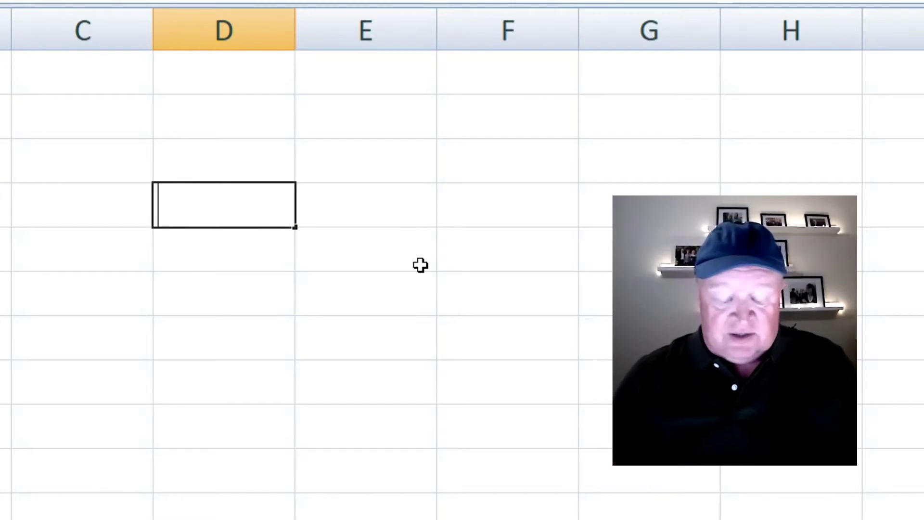
pyautogui.write('2')
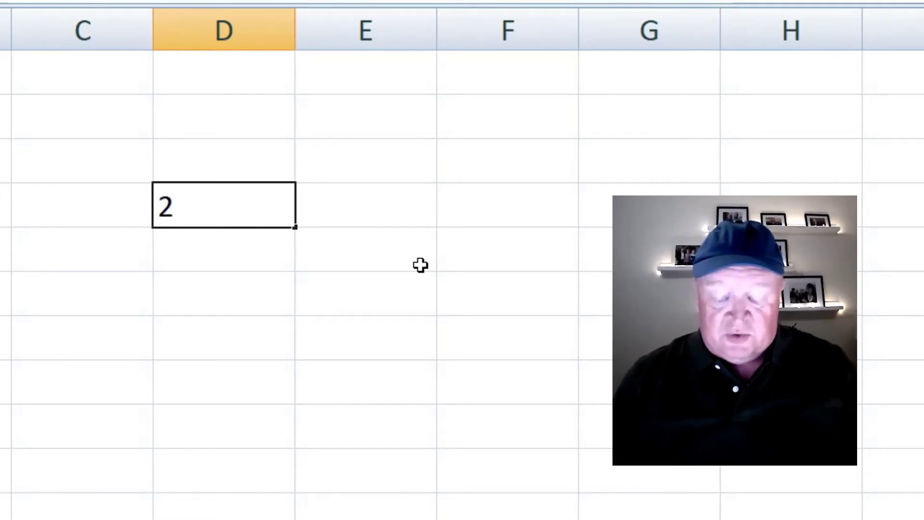
pyautogui.write('+2')
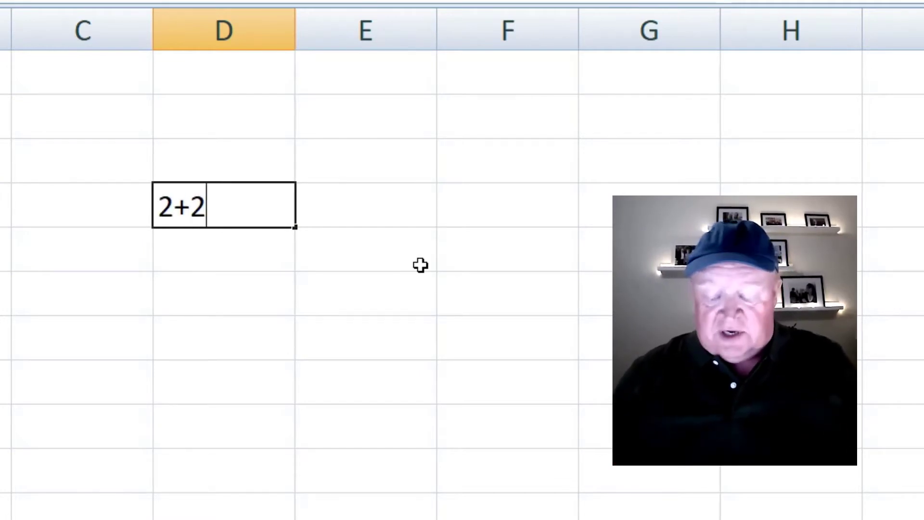
pyautogui.press('Return')
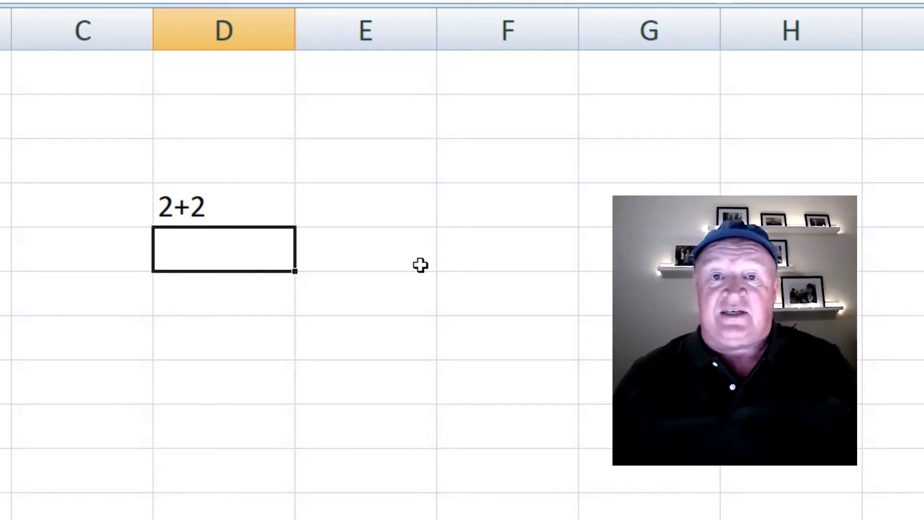
# Step: Replace the contents of cell D4 with the formula =2+2
pyautogui.press('Up')
pyautogui.write('=')
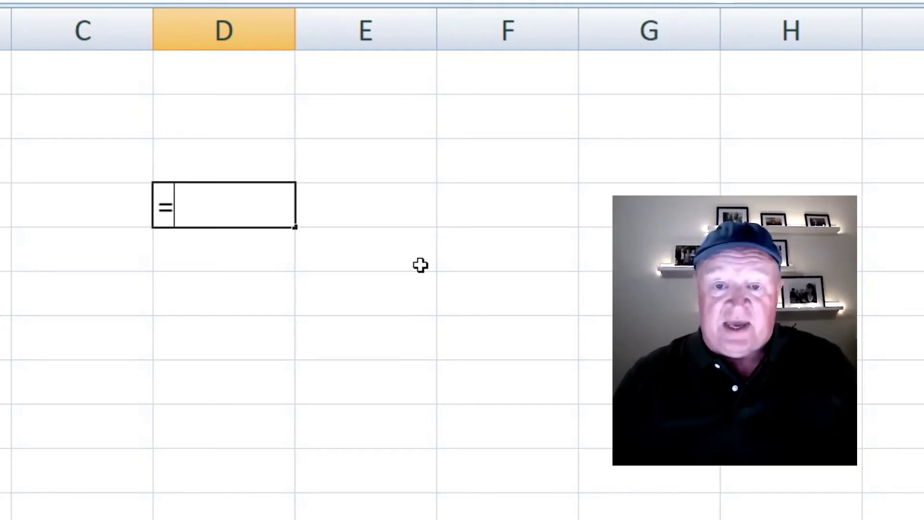
pyautogui.write('2+2')
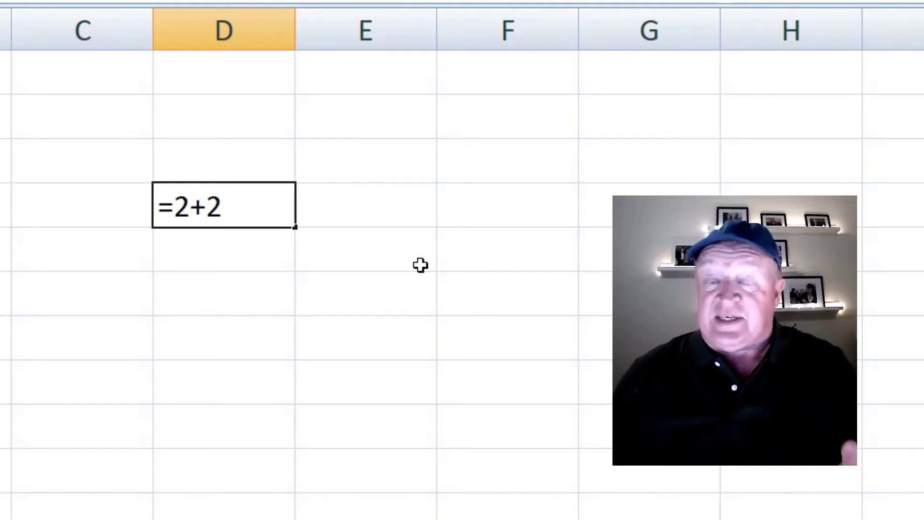
pyautogui.press('Return')
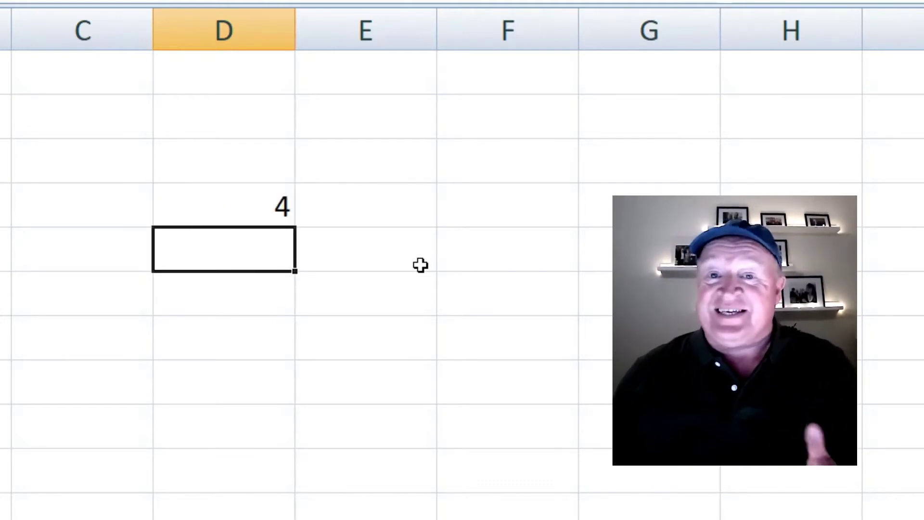
pyautogui.press('Up')
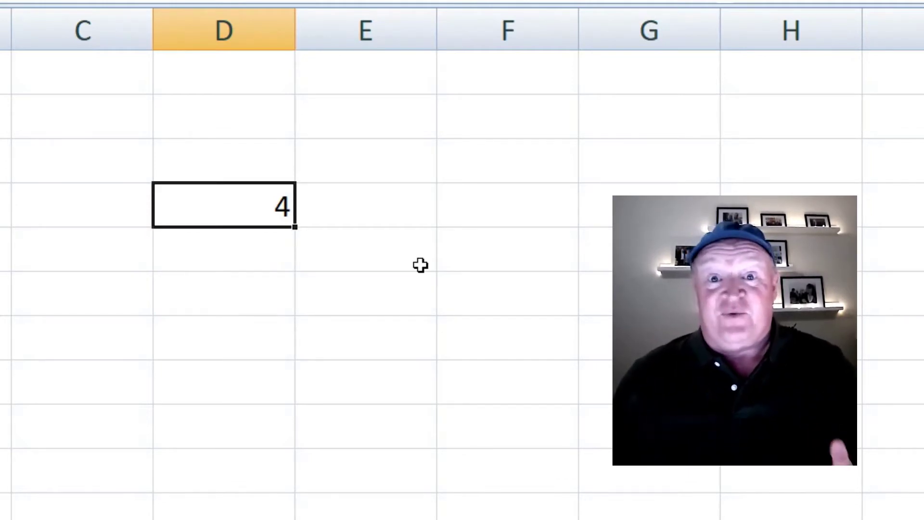
# Step: Enter the addition formula =2+3 in cell D5
pyautogui.press('Down')
pyautogui.write('=2')
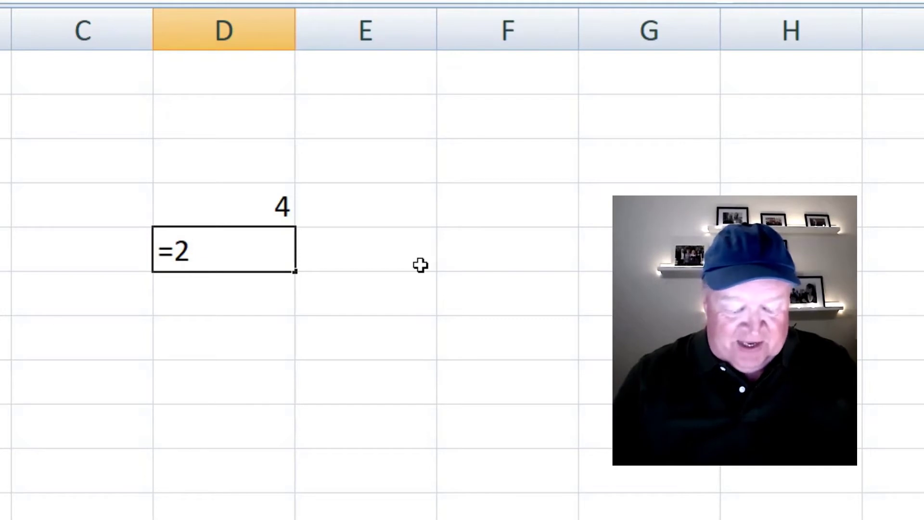
pyautogui.write('+3')
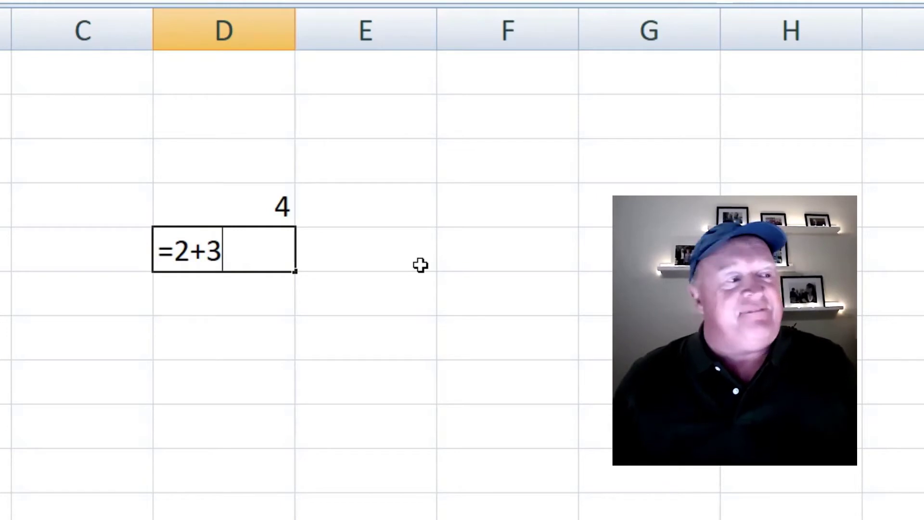
pyautogui.press('Return')
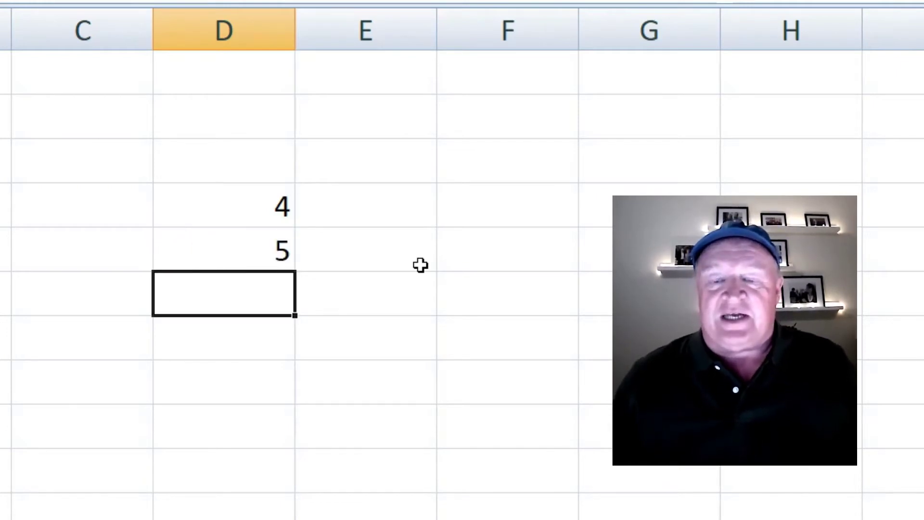
pyautogui.press('Up')
pyautogui.press('Up')
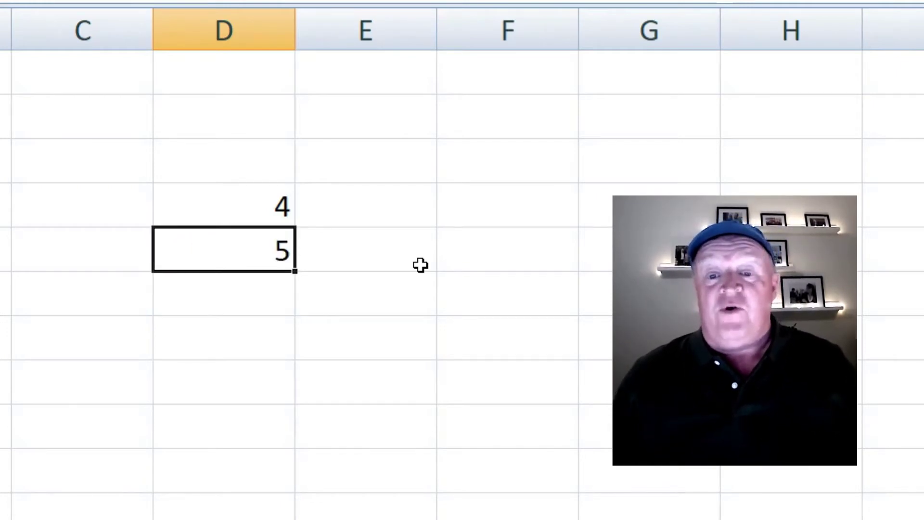
# Step: Enter the division formula =10/2 in cell D7, leaving D6 empty
pyautogui.press('Down')
pyautogui.press('Down')
pyautogui.press('Down')
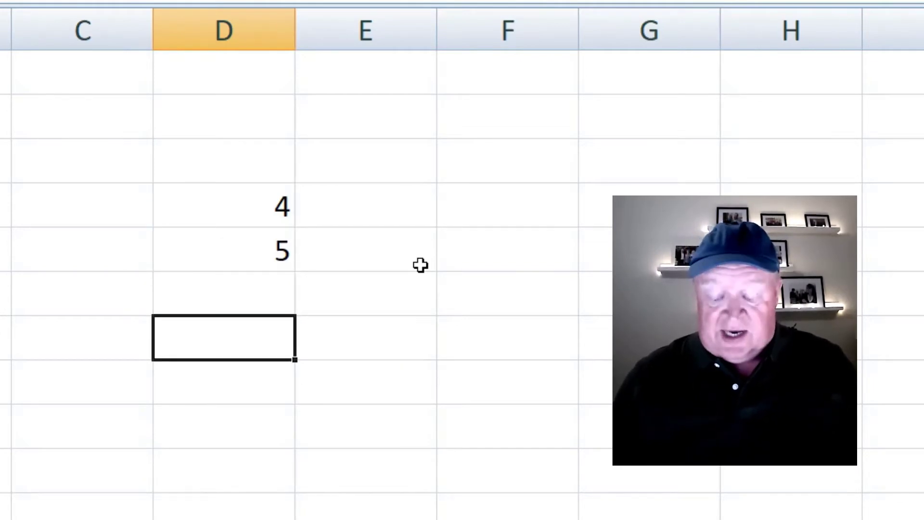
pyautogui.write('=10')
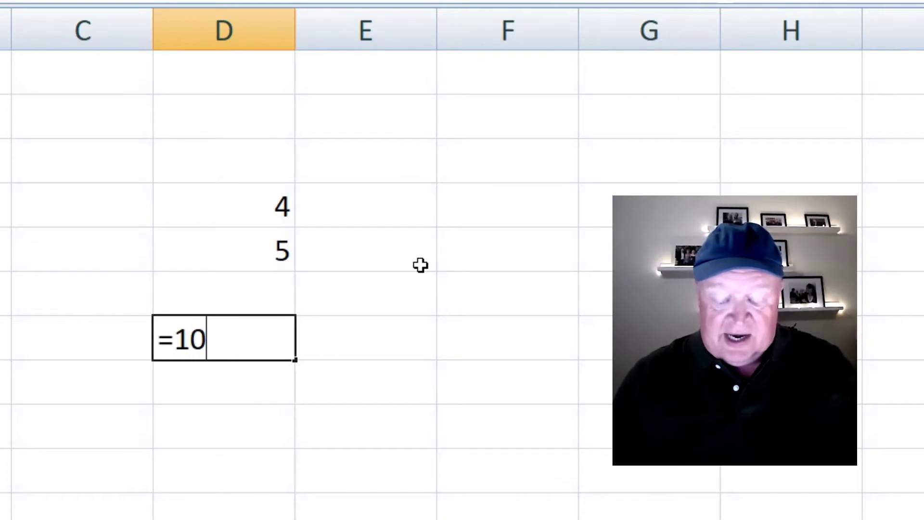
pyautogui.write('/')
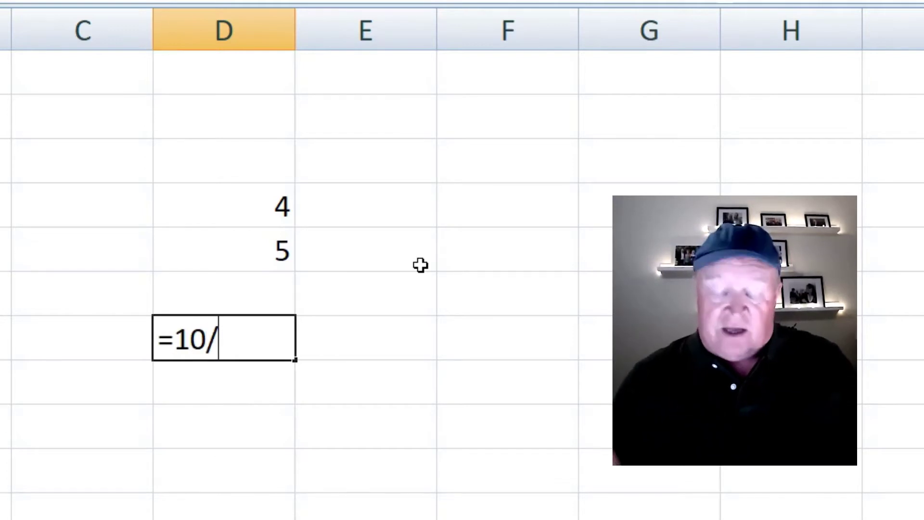
pyautogui.write('2')
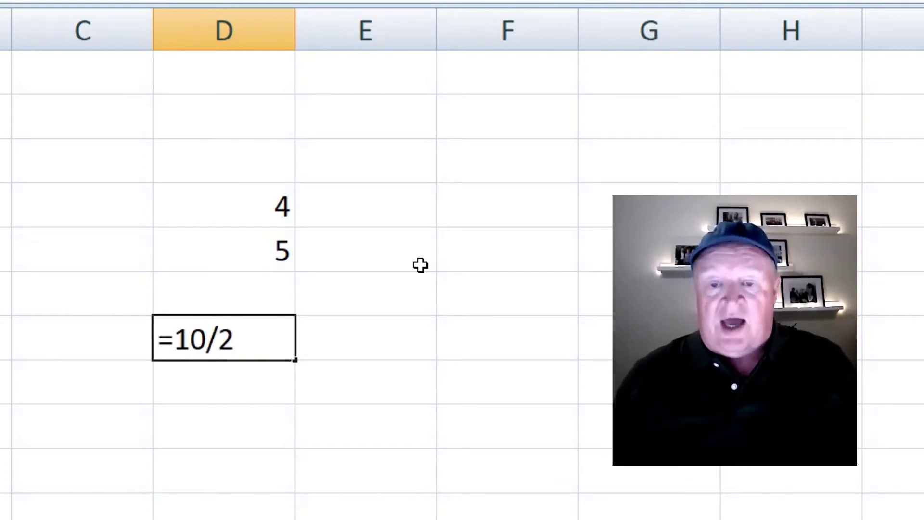
pyautogui.press('Return')
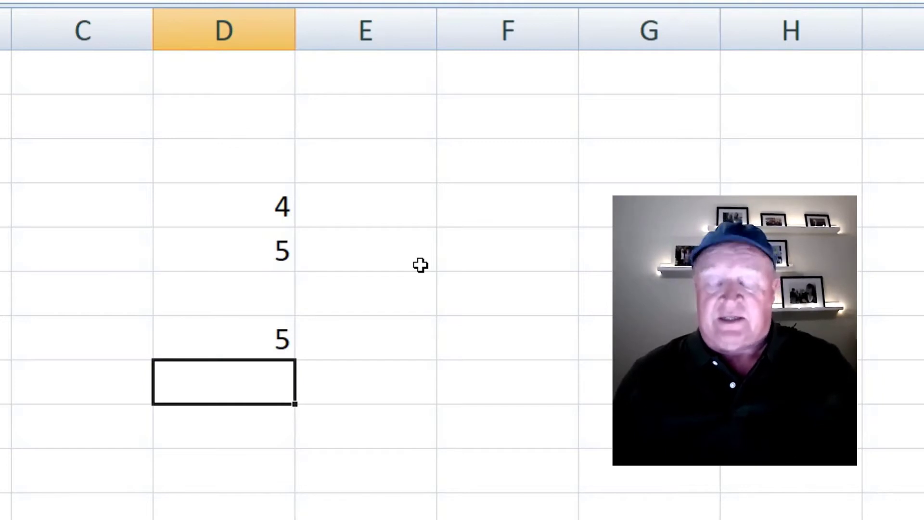
# Step: Enter the multiplication formula =10*2 in cell D8
pyautogui.write('=')
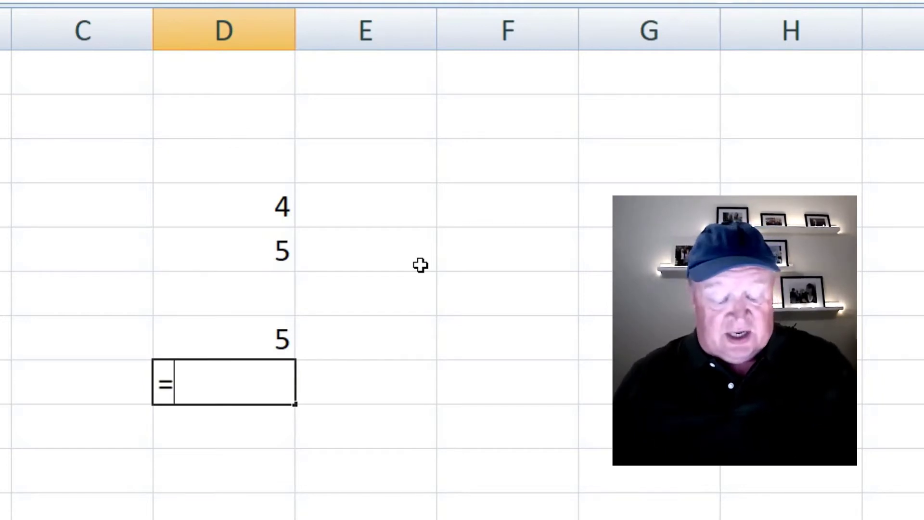
pyautogui.write('10*')
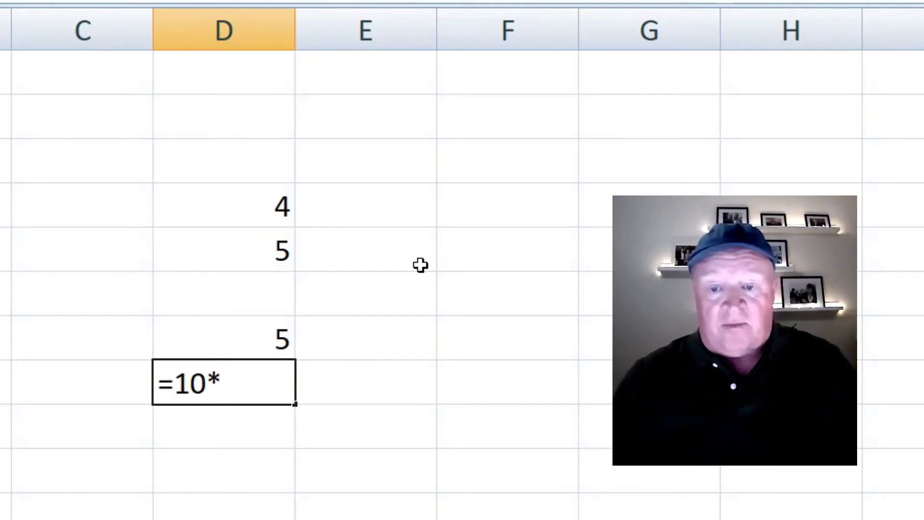
pyautogui.write('2')
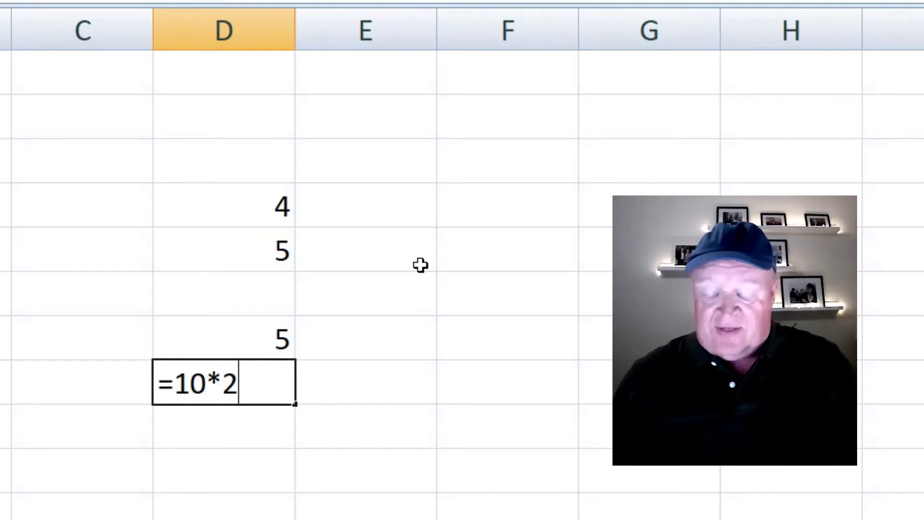
pyautogui.press('Return')
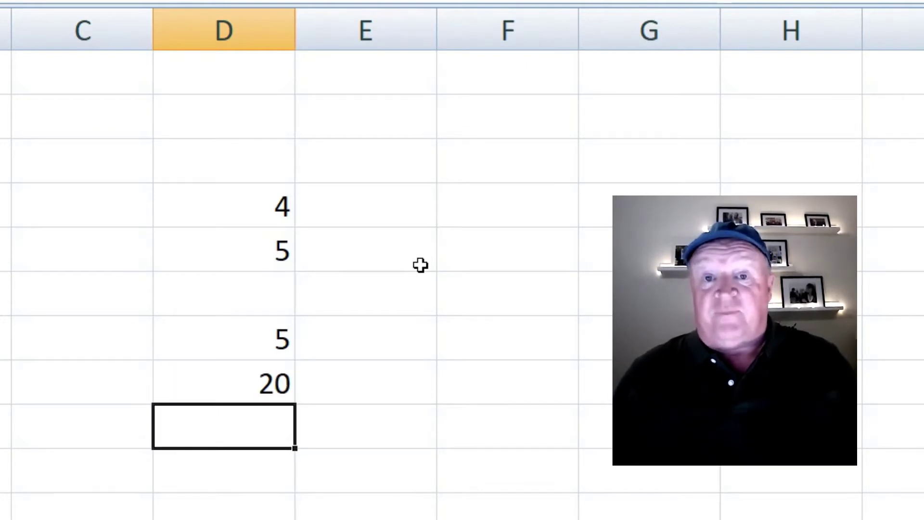
# Step: Clear the contents of cells D4 through D8
pyautogui.press('Up')
pyautogui.press('Up')
pyautogui.press('Up')
pyautogui.press('Up')
pyautogui.press('Up')
pyautogui.hotkey('shift', 'Down')
pyautogui.hotkey('shift', 'Down')
pyautogui.hotkey('shift', 'Down')
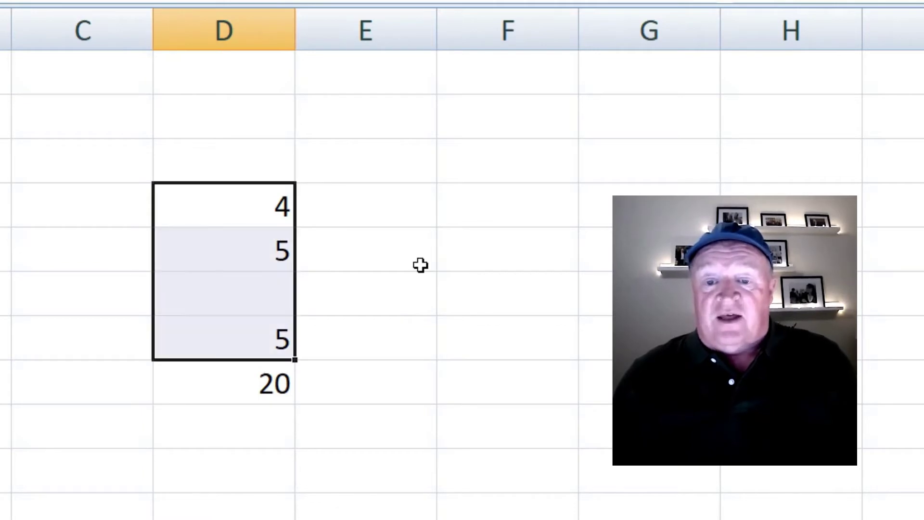
pyautogui.hotkey('shift', 'Down')
pyautogui.press('Delete')
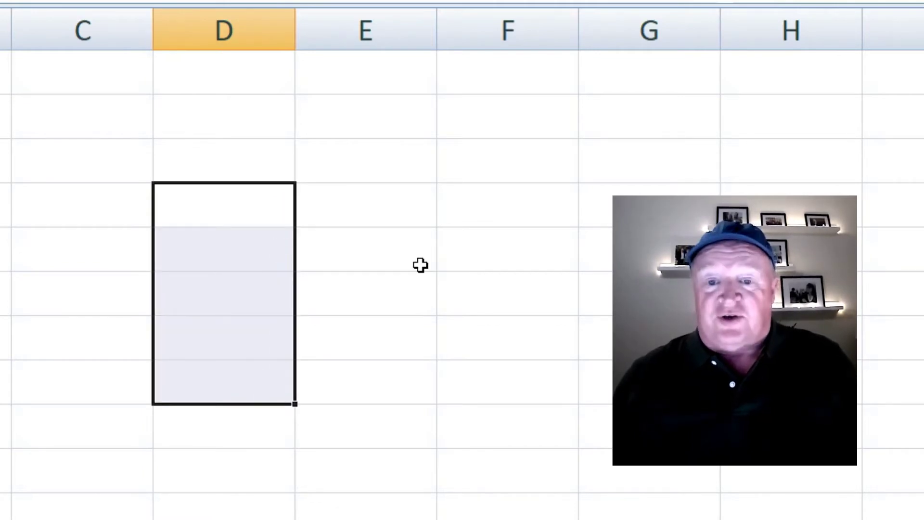
# Step: Enter three people's first names as column headings in cells D3, E3 and F3
pyautogui.hotkey('shift', 'Up')
pyautogui.hotkey('shift', 'Up')
pyautogui.hotkey('shift', 'Up')
pyautogui.hotkey('shift', 'Up')
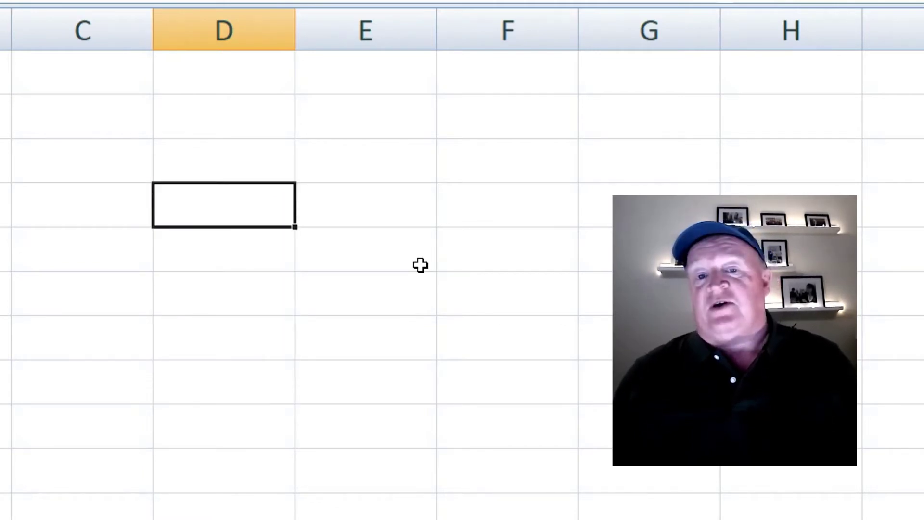
pyautogui.press('Up')
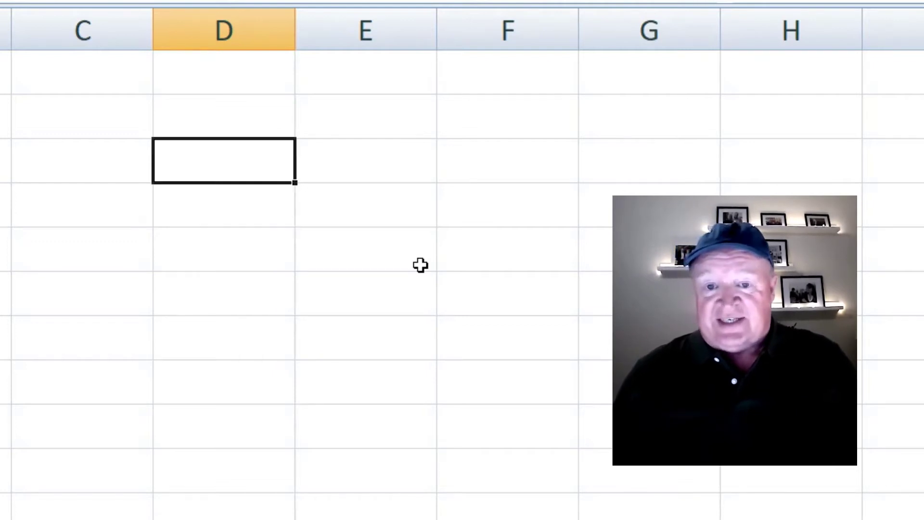
pyautogui.write('Jim')
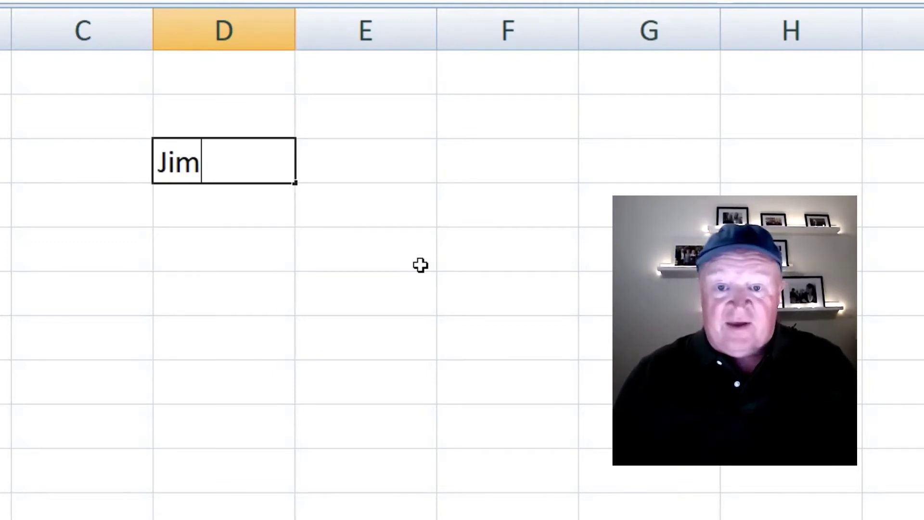
pyautogui.press('Return')
pyautogui.press('Up')
pyautogui.press('Right')
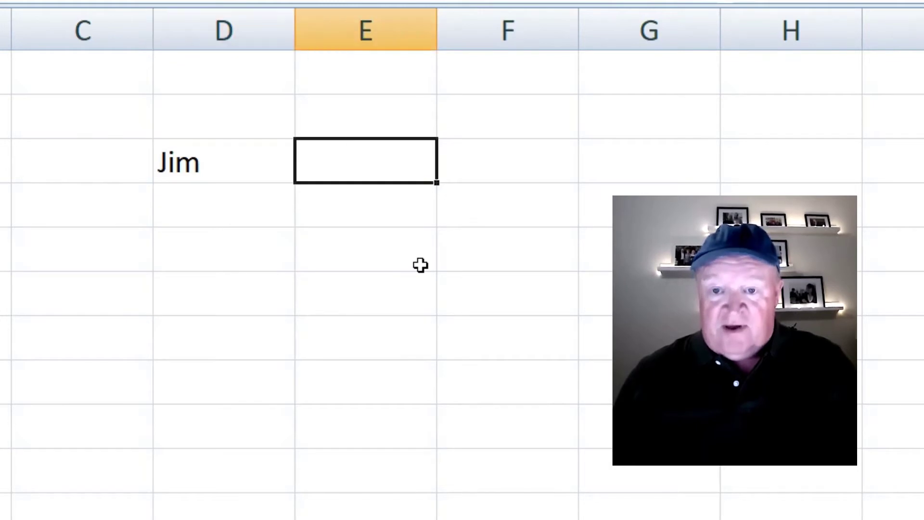
pyautogui.write('Bob')
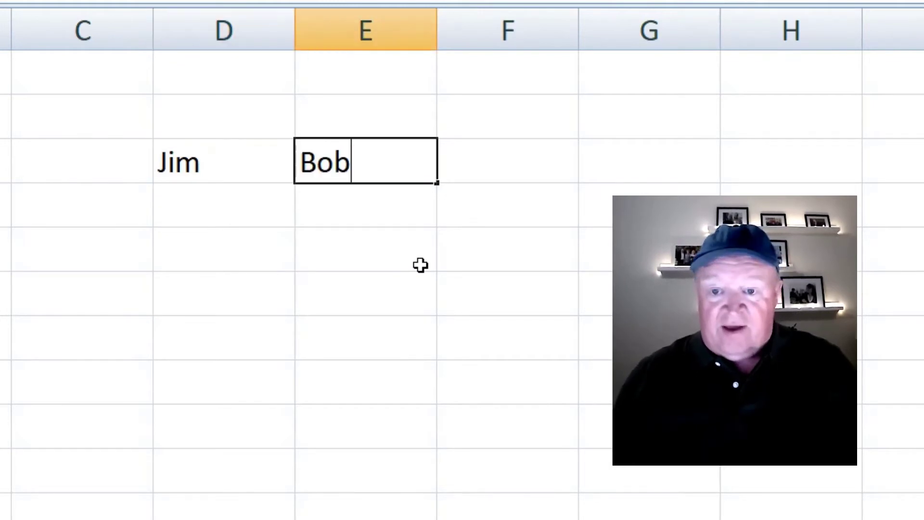
pyautogui.press('Tab')
pyautogui.write('Sue')
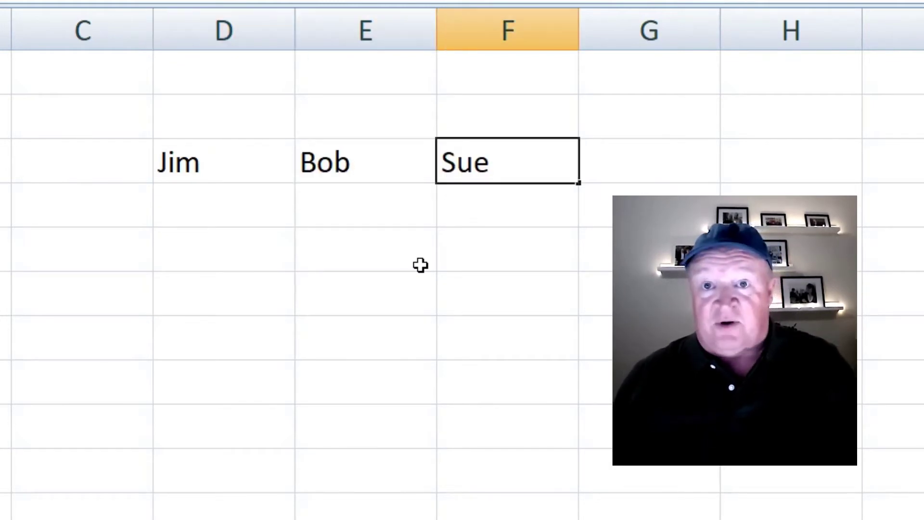
pyautogui.press('Return')
# Step: Enter Wk1 in cell C4 and fill the series down to Wk7 in C10
pyautogui.press('Left')
pyautogui.press('Left')
pyautogui.press('Left')
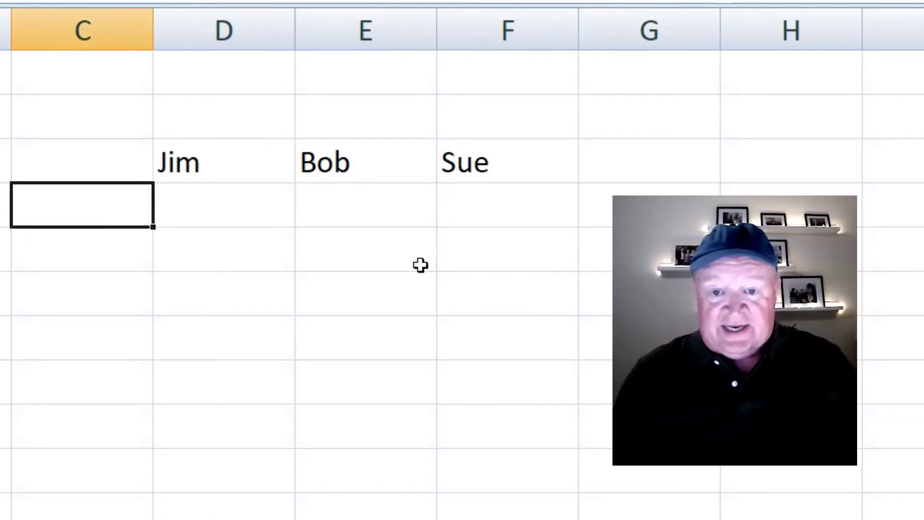
pyautogui.write('W')
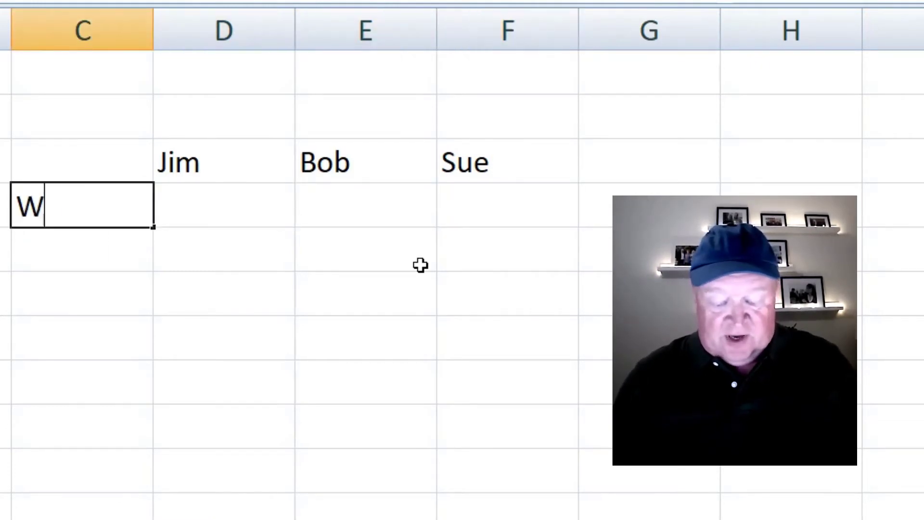
pyautogui.write('k1')
pyautogui.press('Return')
pyautogui.press('Up')
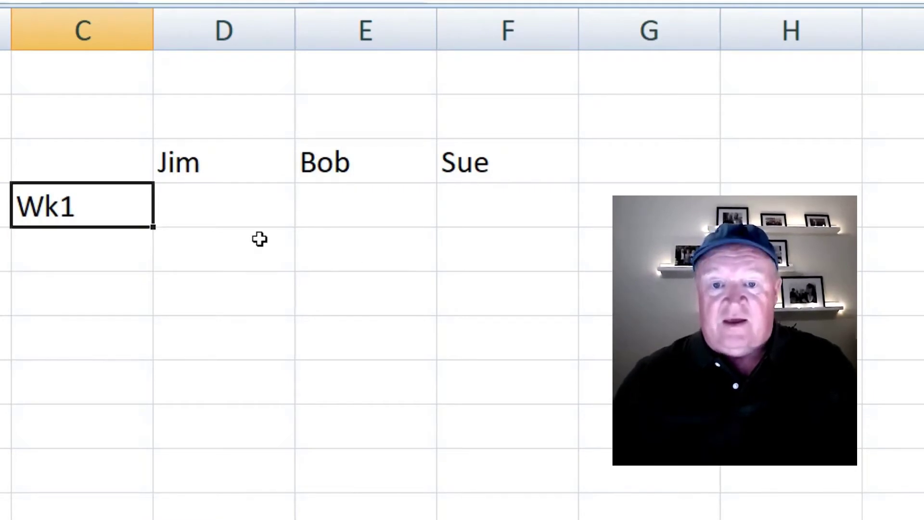
pyautogui.moveTo(153, 227); pyautogui.dragTo(143, 490)
# Step: Fill every cell of the range D4 through F10 with the value 23
pyautogui.moveTo(220, 214); pyautogui.dragTo(455, 477)
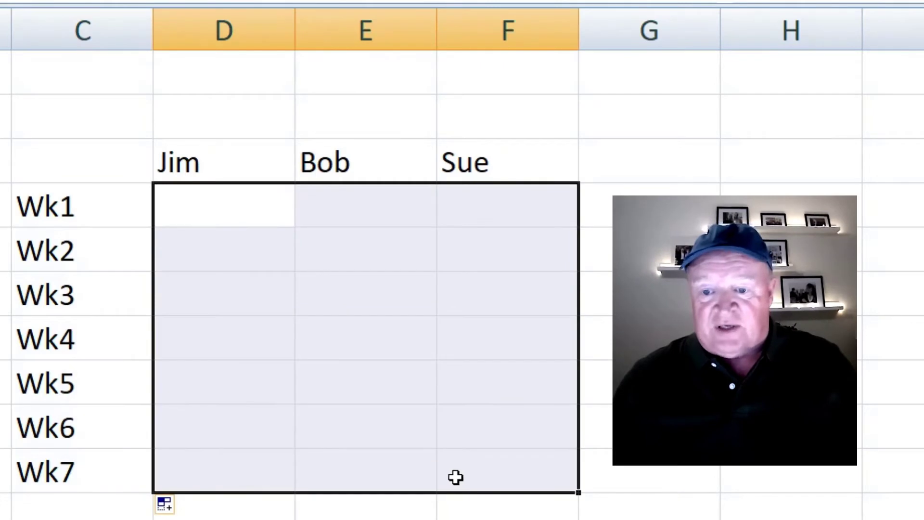
pyautogui.write('23')
pyautogui.hotkey('ctrl', 'Return')
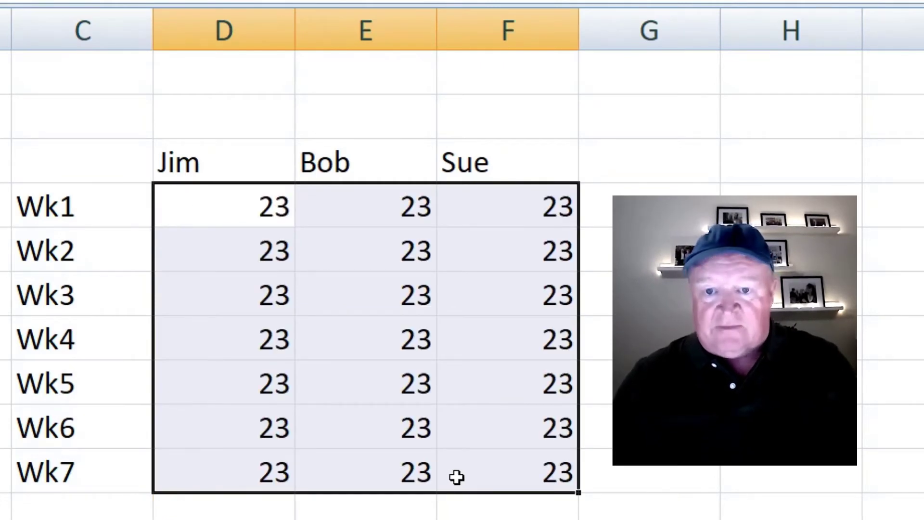
pyautogui.click(784, 423)
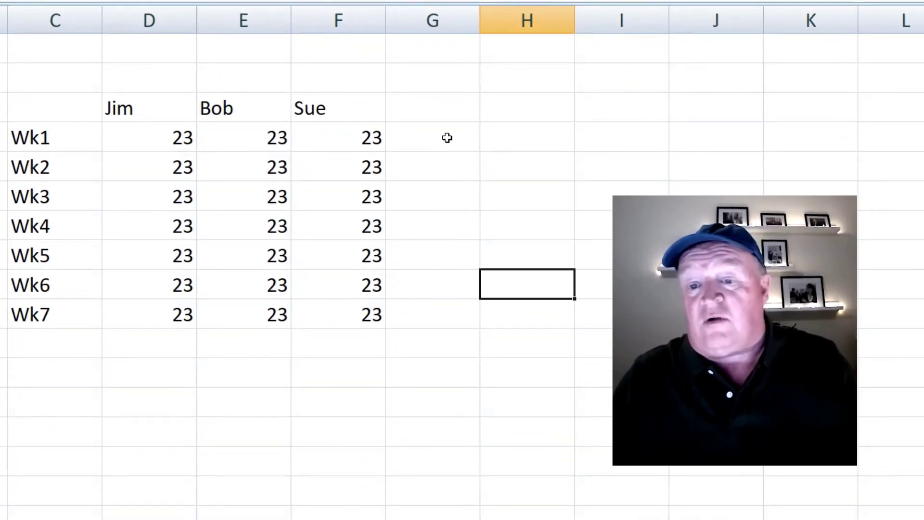
# Step: Enter the formula =23+23+23 with typed numbers in cell G4 as the Wk1 total
pyautogui.click(447, 138)
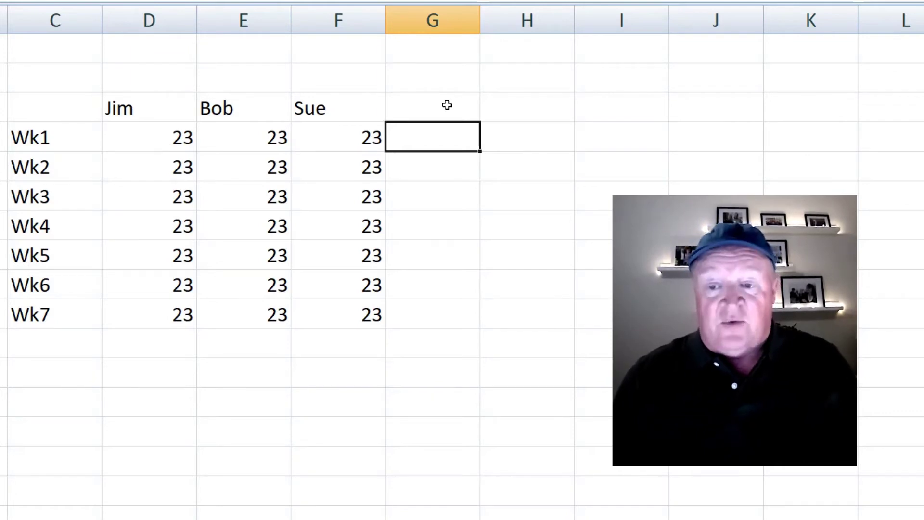
pyautogui.write('=')
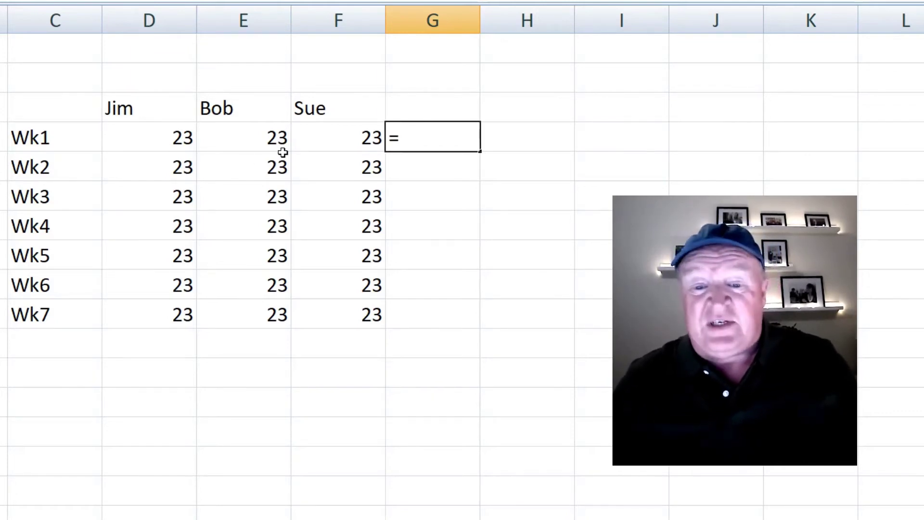
pyautogui.click(189, 147)
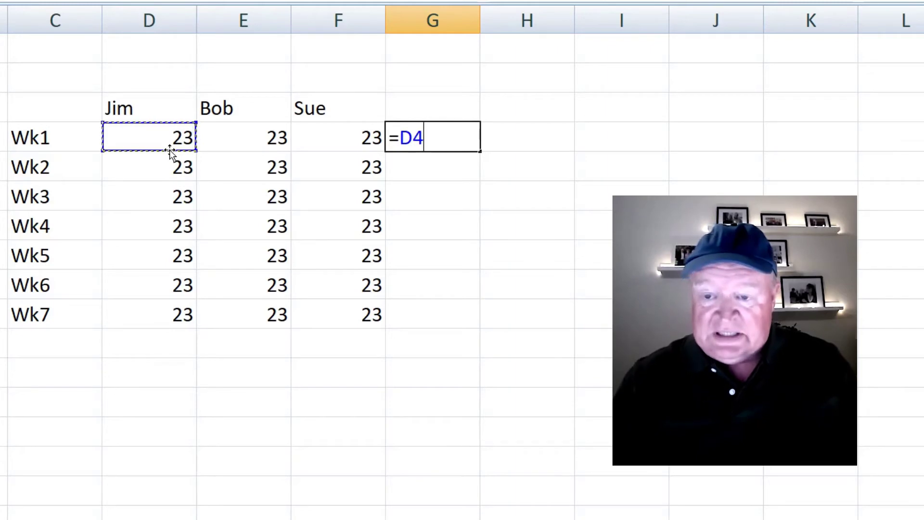
pyautogui.press('BackSpace')
pyautogui.press('BackSpace')
pyautogui.write('23')
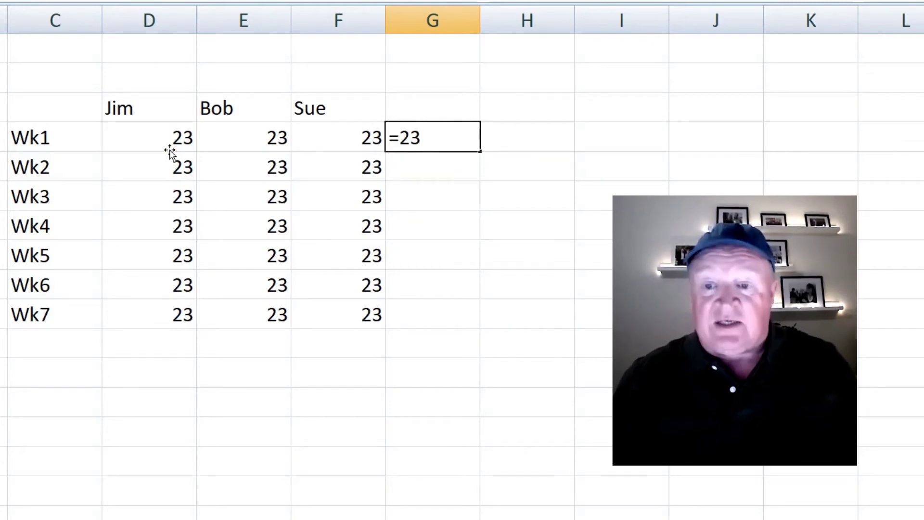
pyautogui.write('+23')
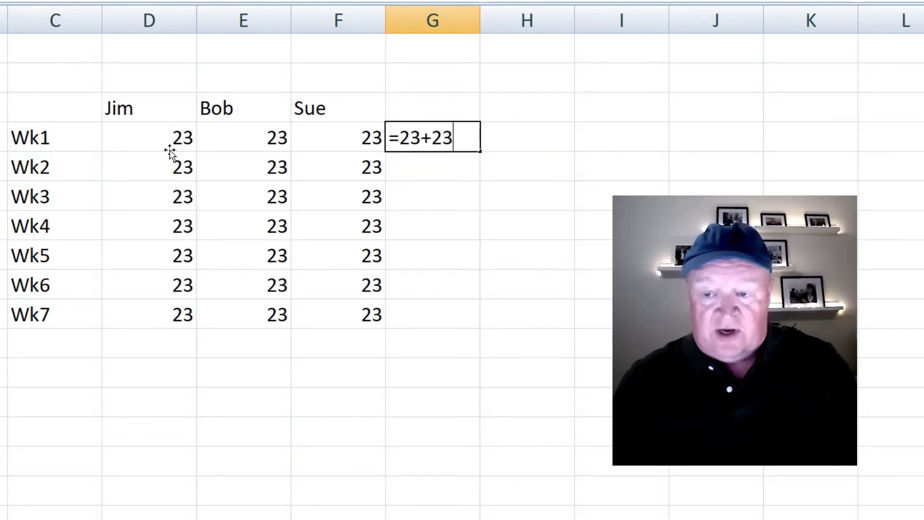
pyautogui.write('+23')
pyautogui.press('Return')
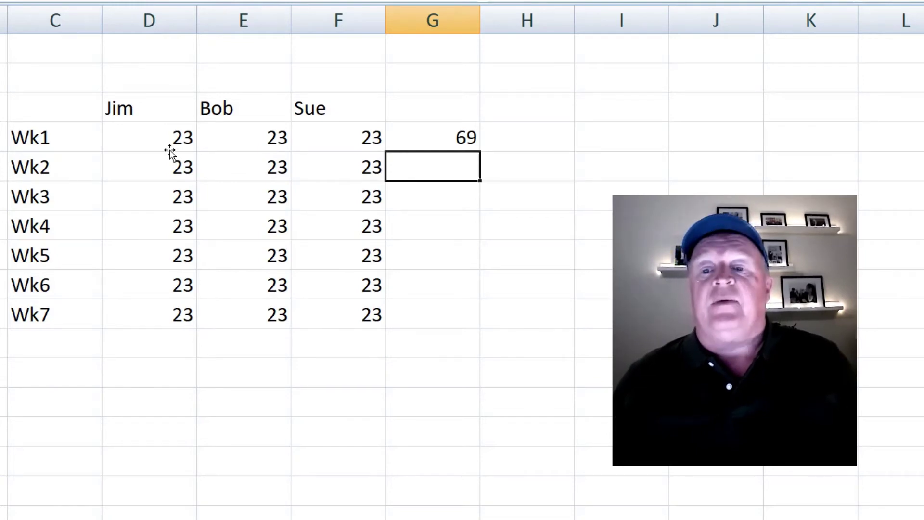
# Step: Change the Wk1 value in cell F4 to 24 and check the hard-coded total in G4
pyautogui.press('Up')
pyautogui.press('Left')
pyautogui.write('24')
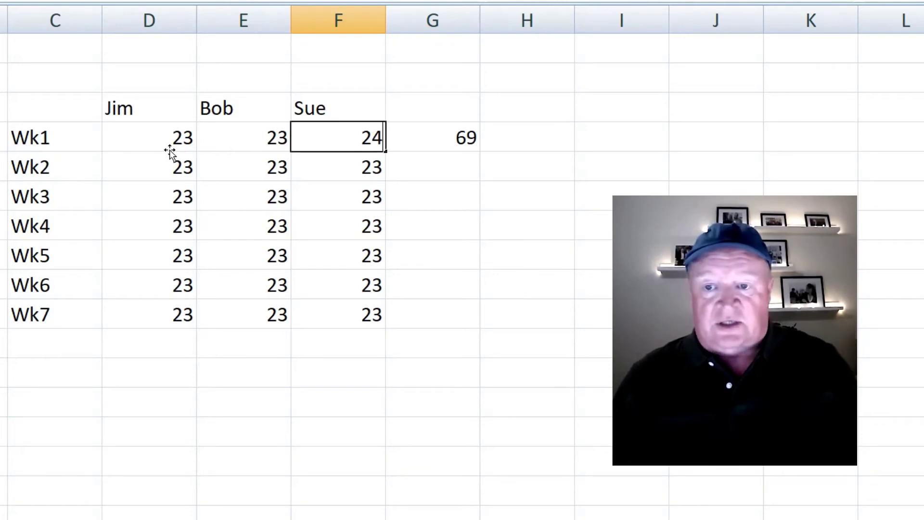
pyautogui.press('Return')
pyautogui.press('Up')
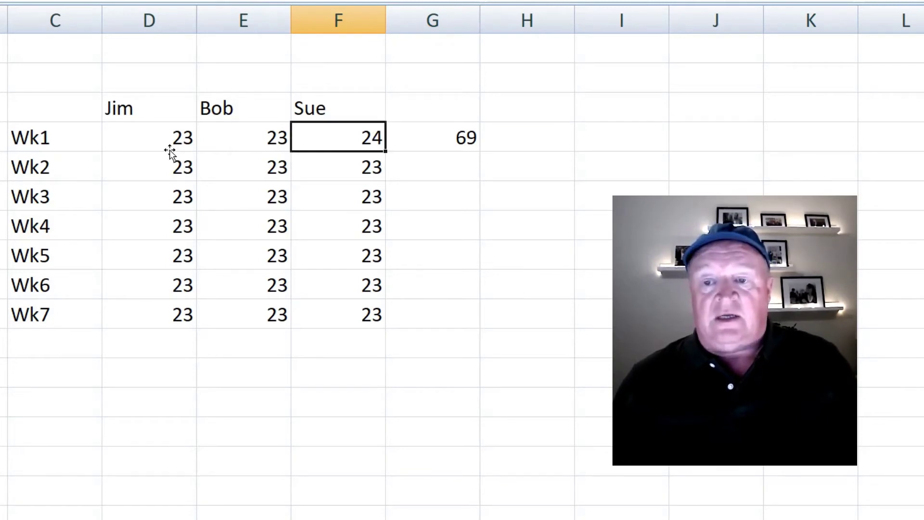
pyautogui.click(448, 135)
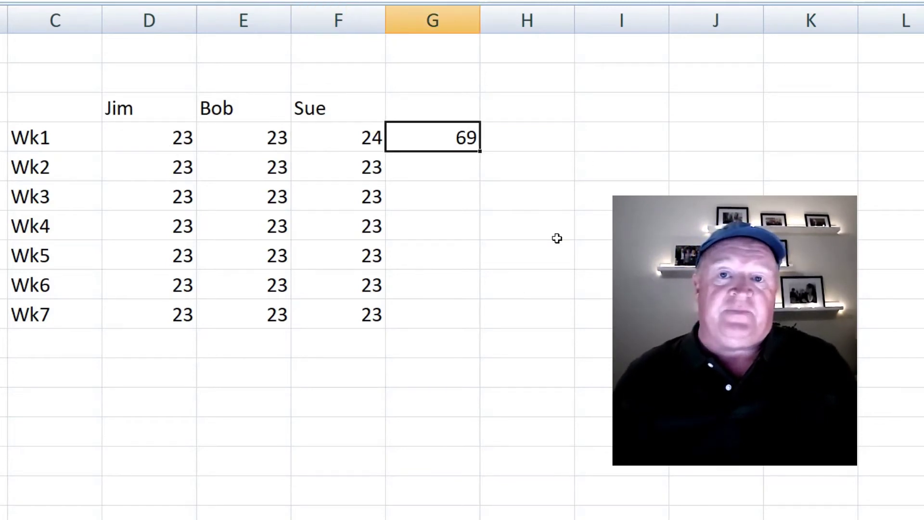
# Step: Set the Wk1 value in cell F4 back to 23
pyautogui.press('Left')
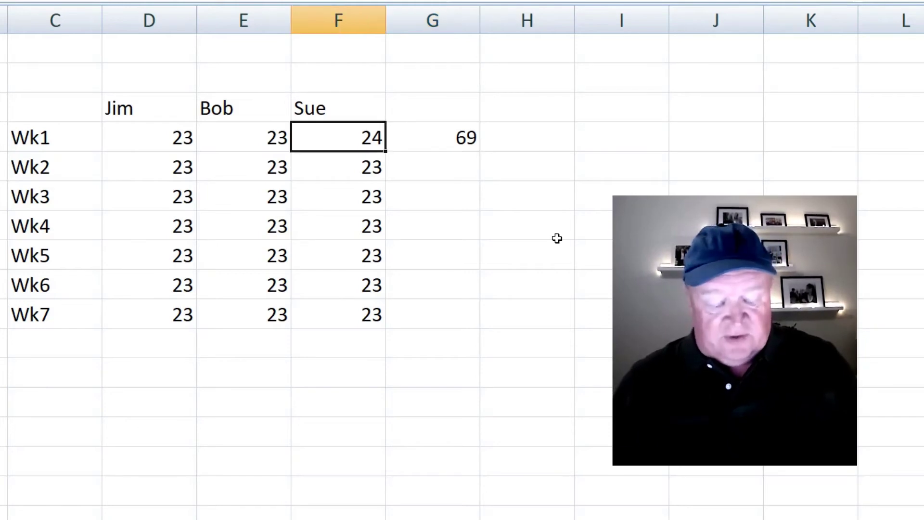
pyautogui.write('23')
pyautogui.press('Return')
# Step: Enter the cell-reference formula =D5+E5+F5 in cell G5 and clear that cell again
pyautogui.press('Right')
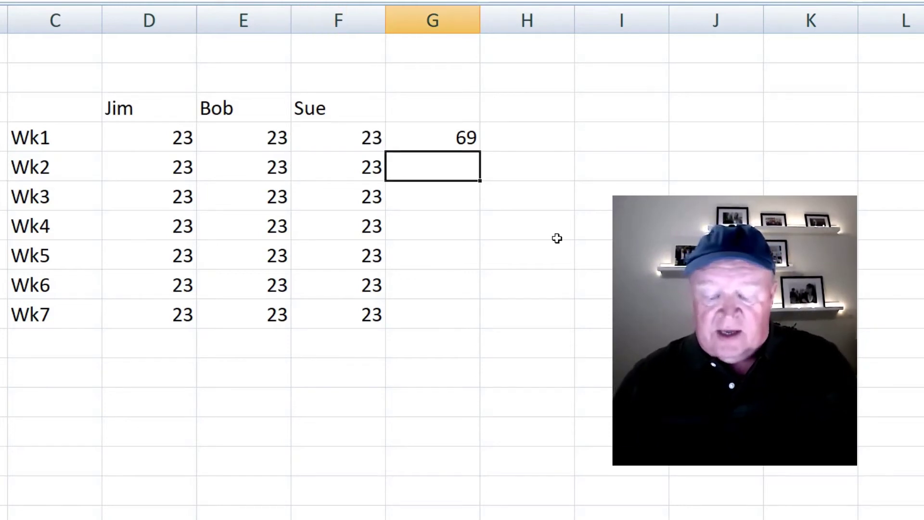
pyautogui.write('=')
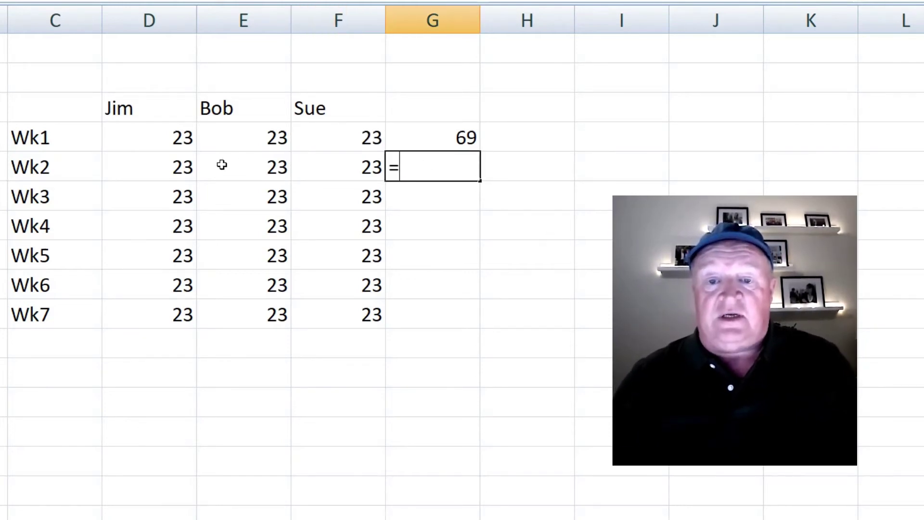
pyautogui.click(163, 171)
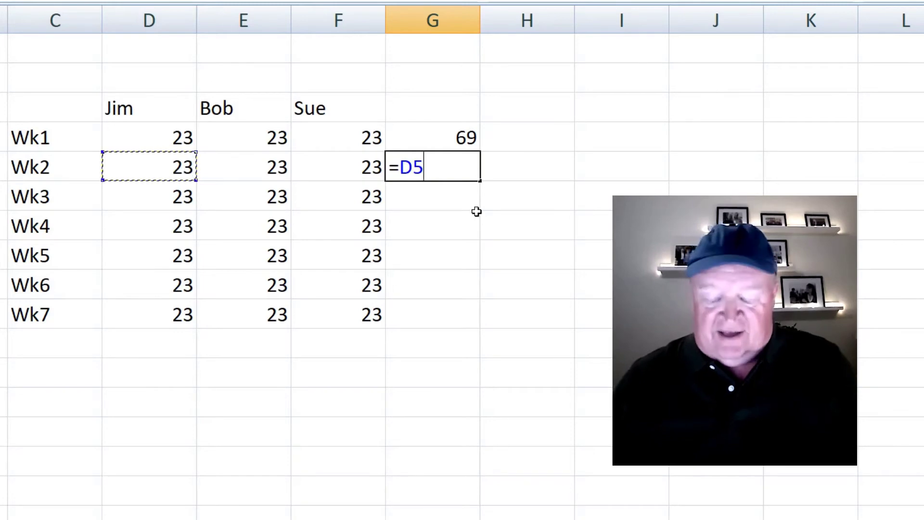
pyautogui.write('+')
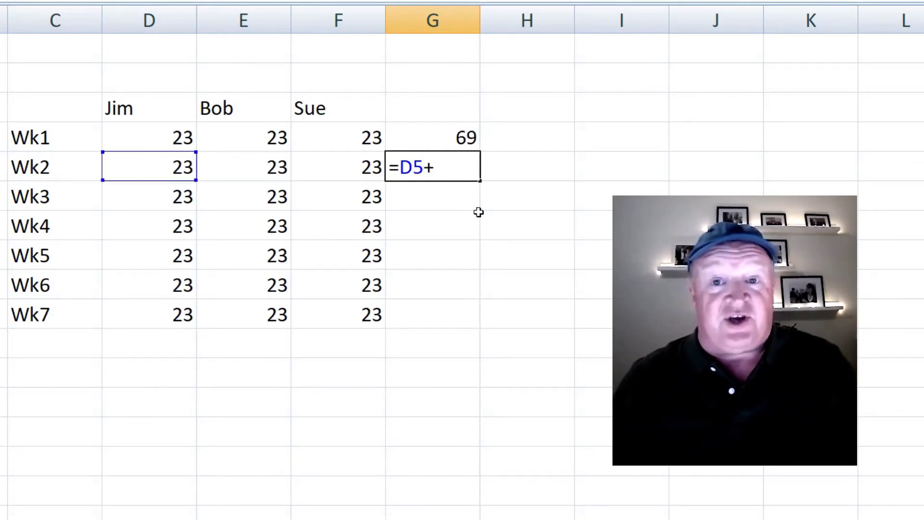
pyautogui.click(248, 161)
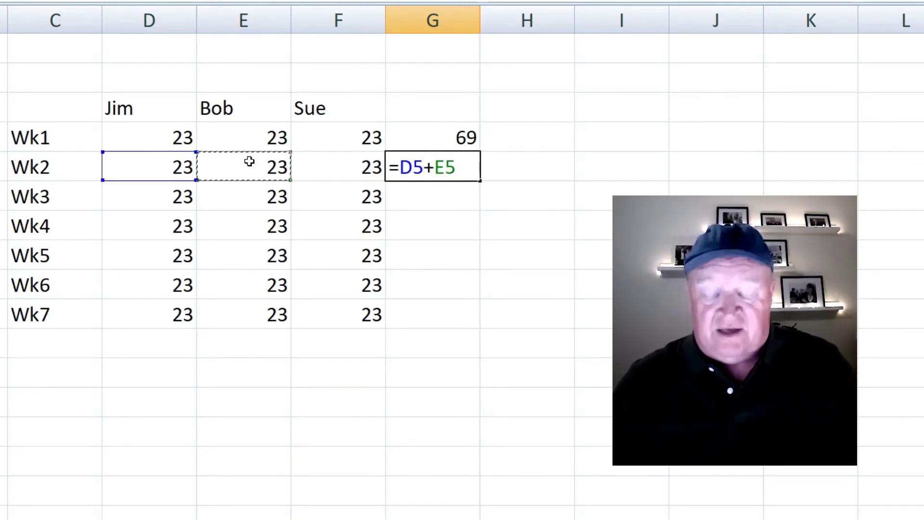
pyautogui.write('+')
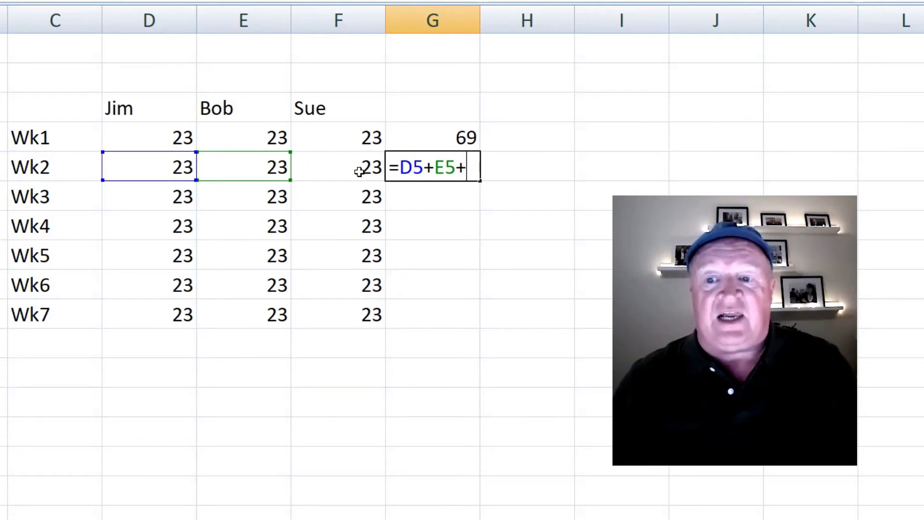
pyautogui.click(359, 172)
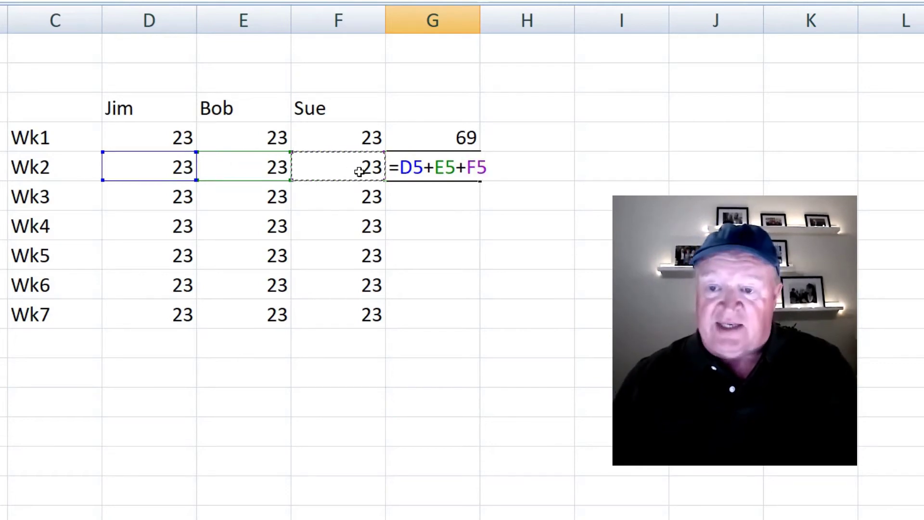
pyautogui.press('Return')
pyautogui.press('Up')
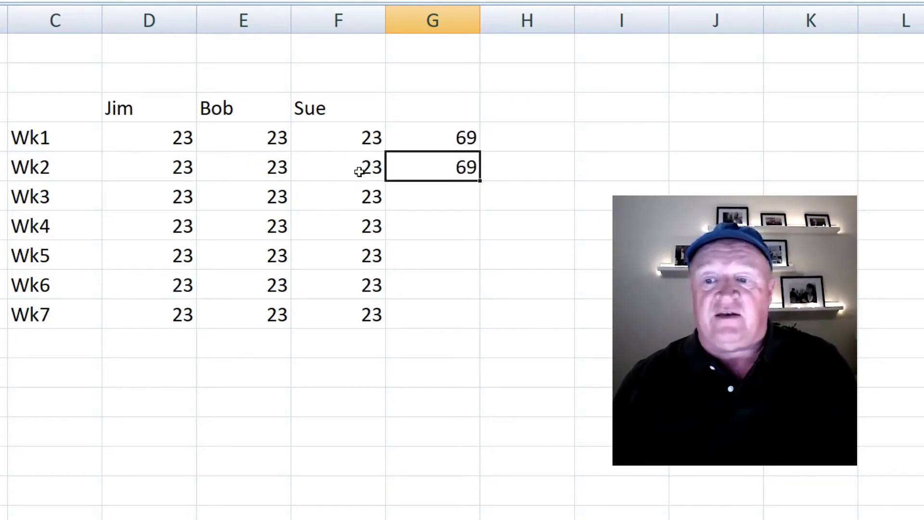
pyautogui.press('Delete')
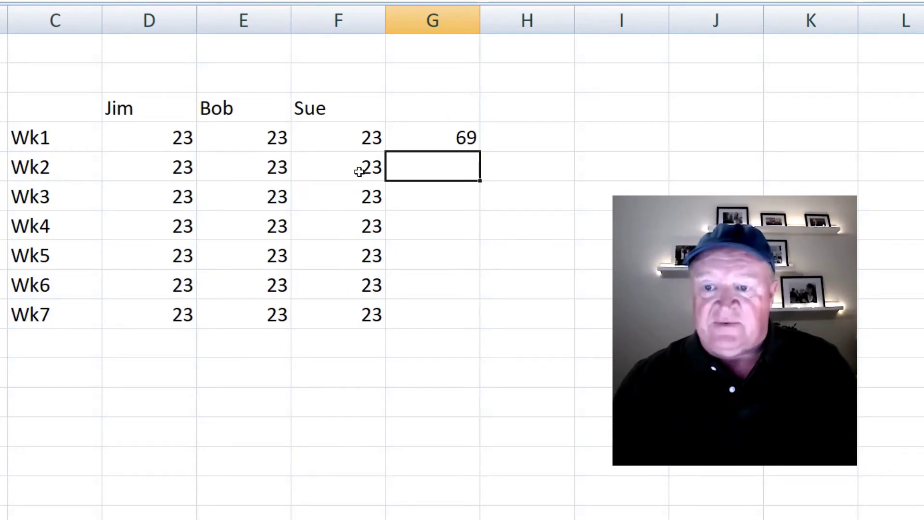
pyautogui.click(521, 345)
# Step: Enter the cell-reference formula =D5+E5+F5 in cell G5 as the Wk2 total
pyautogui.click(460, 168)
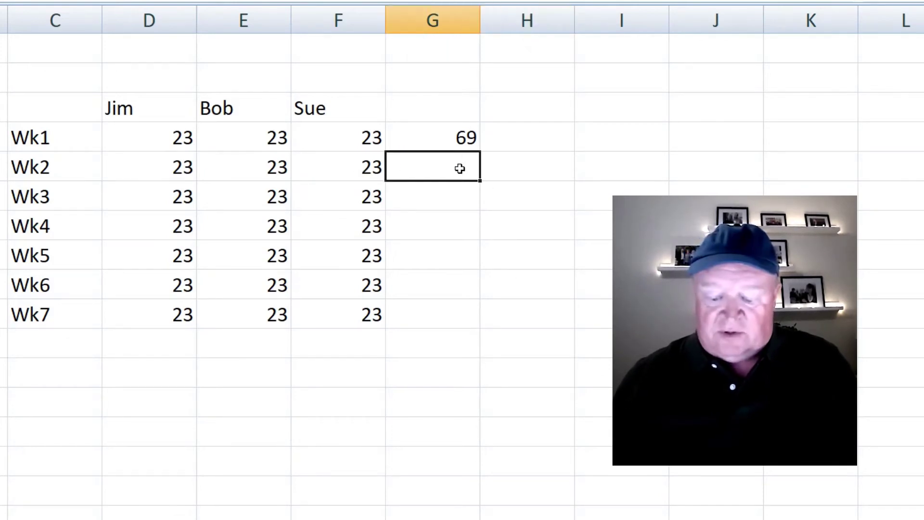
pyautogui.write('=')
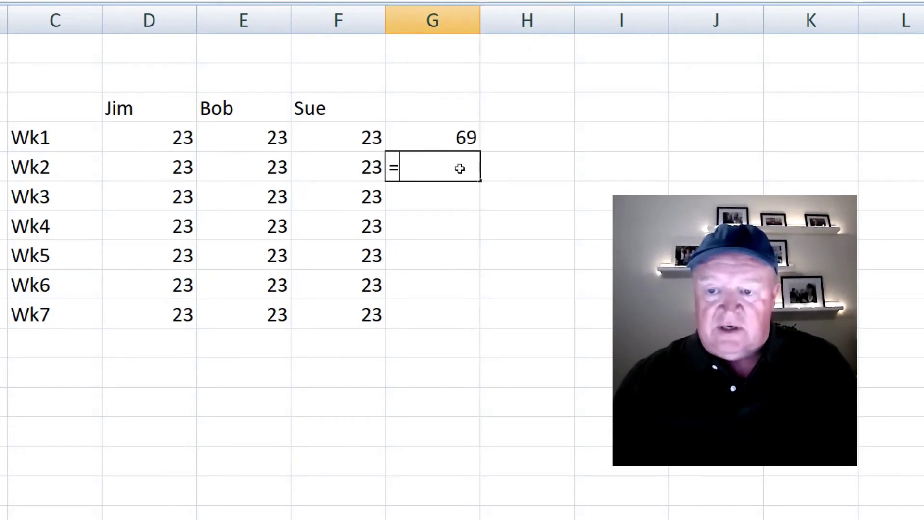
pyautogui.click(167, 168)
pyautogui.write('+')
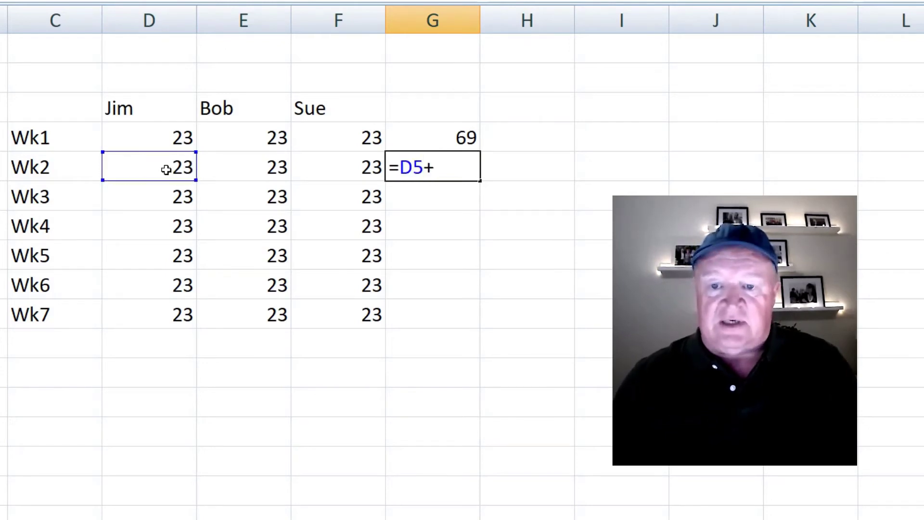
pyautogui.click(267, 168)
pyautogui.write('+')
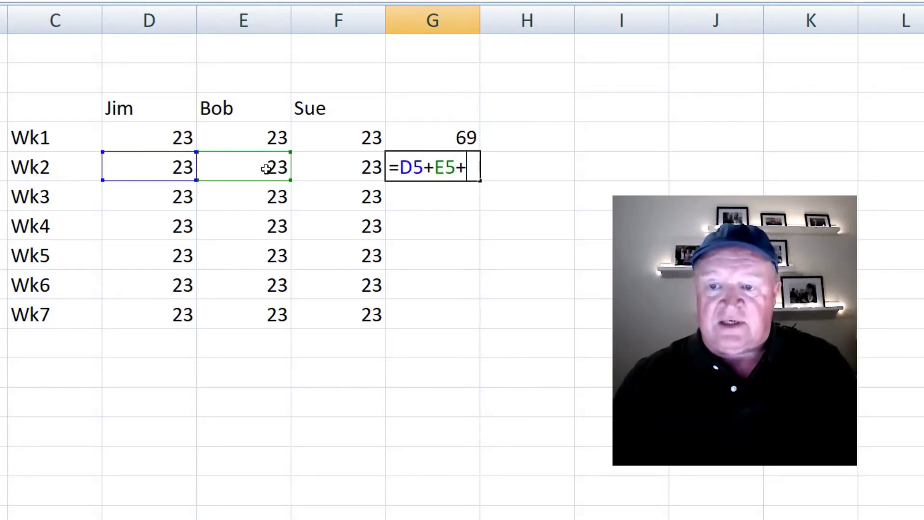
pyautogui.click(348, 170)
pyautogui.press('Return')
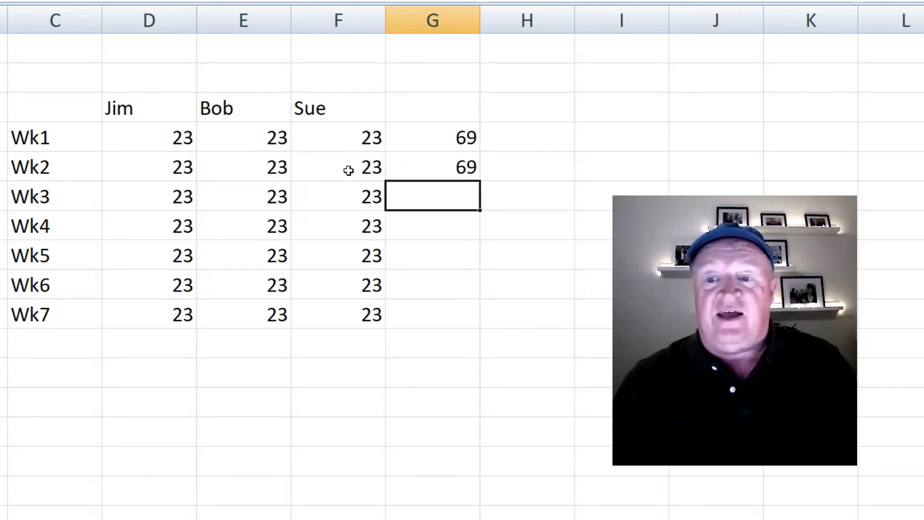
# Step: Change Sue's Wk2 value in cell F5 to 24
pyautogui.press('Up')
pyautogui.click(348, 170)
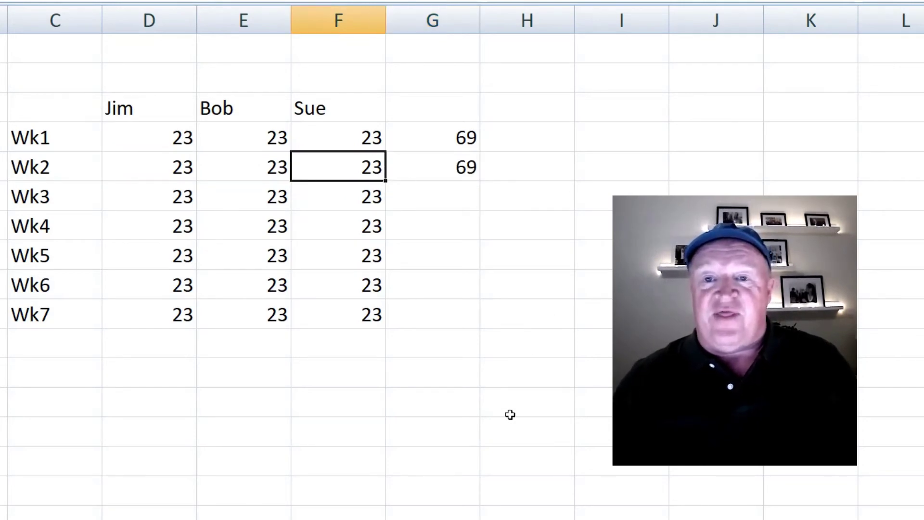
pyautogui.press('F2')
pyautogui.press('BackSpace')
pyautogui.write('4')
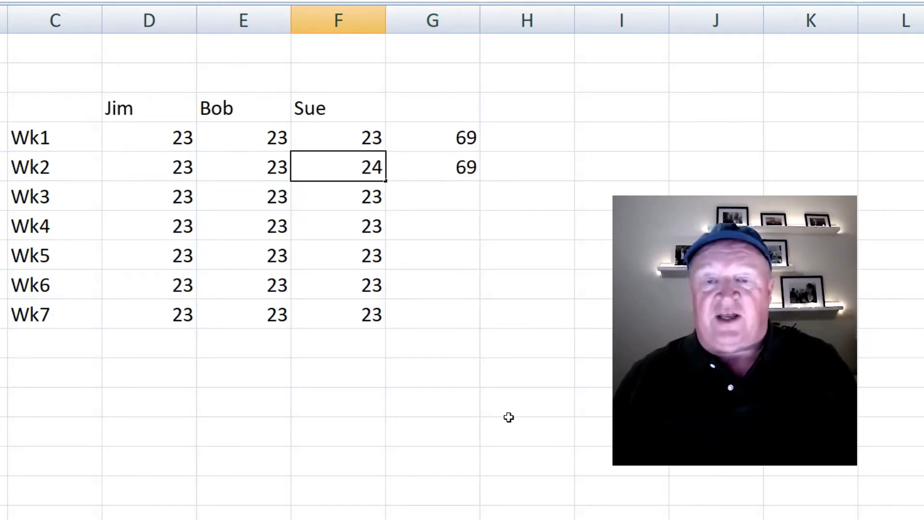
pyautogui.press('Return')
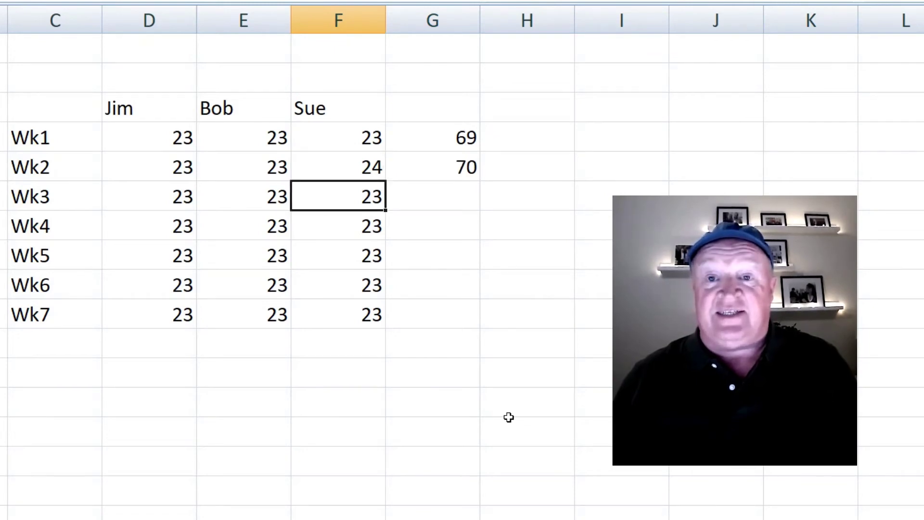
# Step: Examine the Wk2 total in cell G5 and the cells it adds, D5 through F5
pyautogui.press('Up')
pyautogui.press('Right')
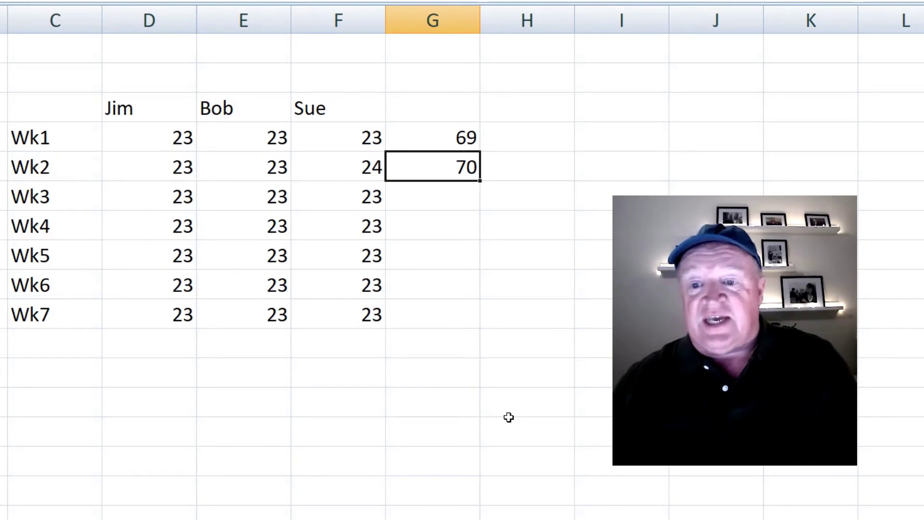
pyautogui.press('Left')
pyautogui.press('Left')
pyautogui.press('Left')
pyautogui.press('Right')
pyautogui.press('Right')
pyautogui.press('Right')
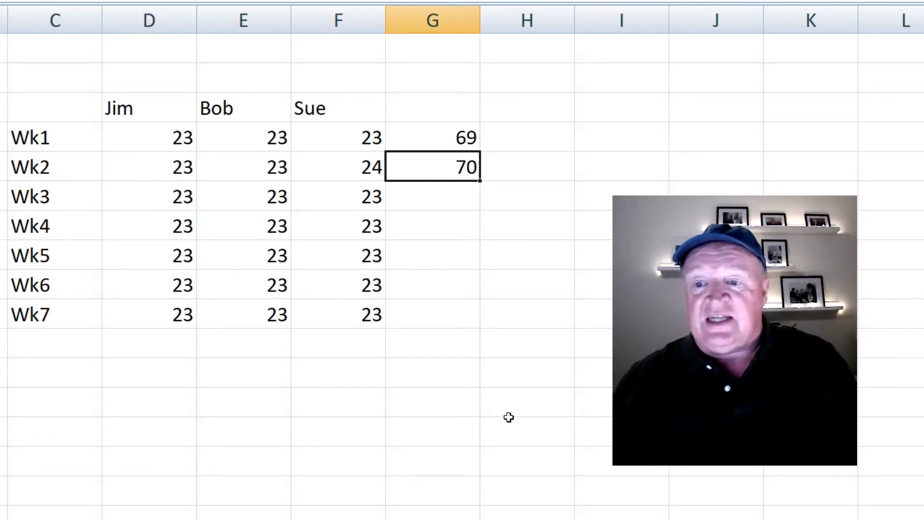
pyautogui.press('Right')
pyautogui.press('Left')
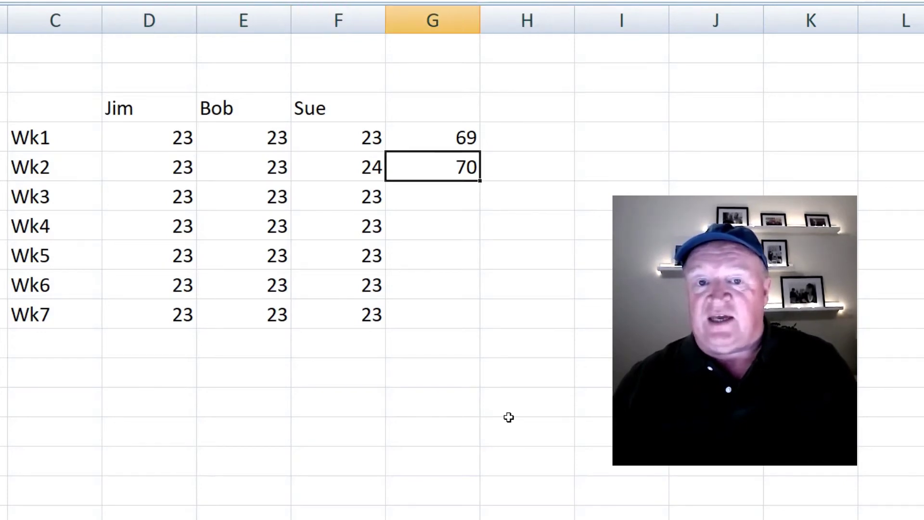
pyautogui.press('Left')
pyautogui.press('Left')
pyautogui.press('Left')
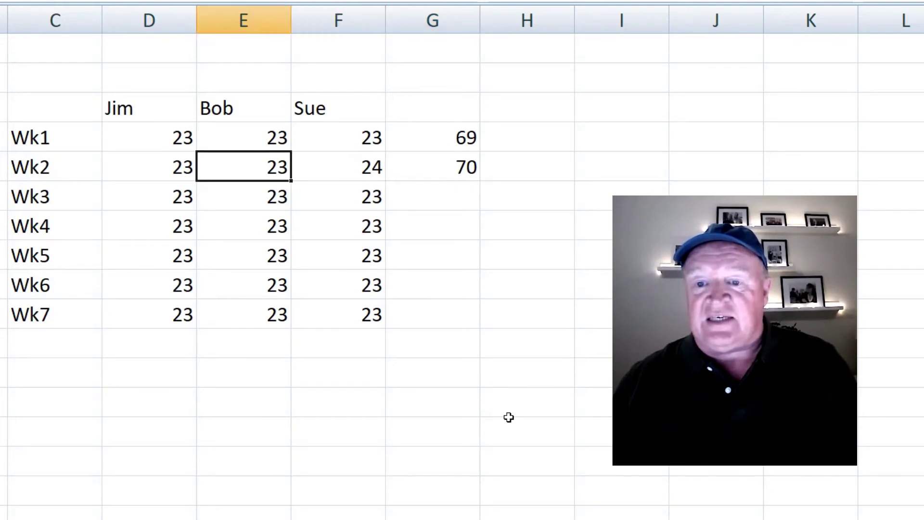
pyautogui.press('Right')
pyautogui.press('Right')
pyautogui.press('Right')
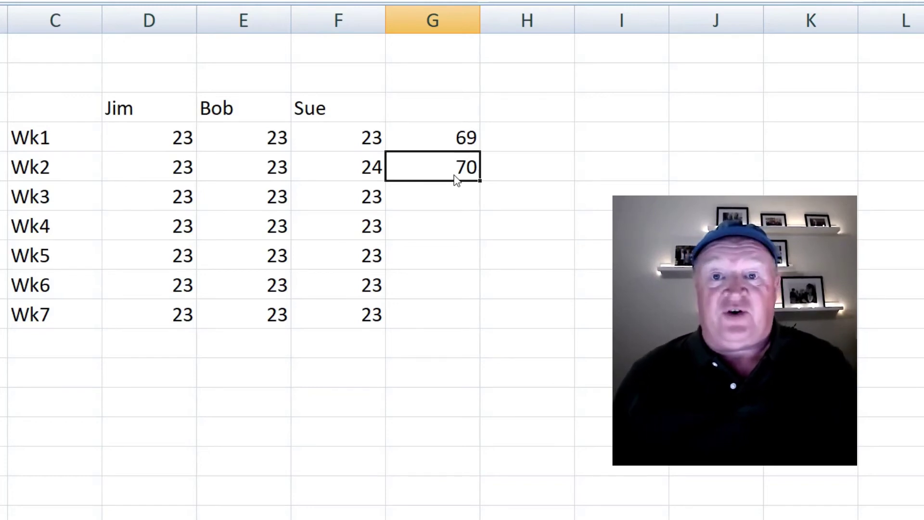
# Step: Set the Wk2 values to 12 in cell D5, 34 in E5 and 434 in F5, and check the total in G5
pyautogui.press('Left')
pyautogui.press('Left')
pyautogui.press('Left')
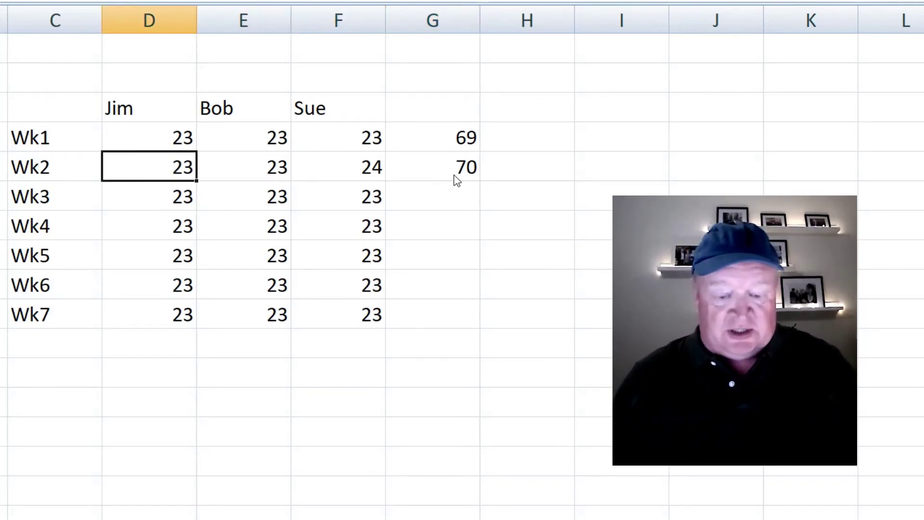
pyautogui.write('12')
pyautogui.press('Return')
pyautogui.press('Up')
pyautogui.press('Right')
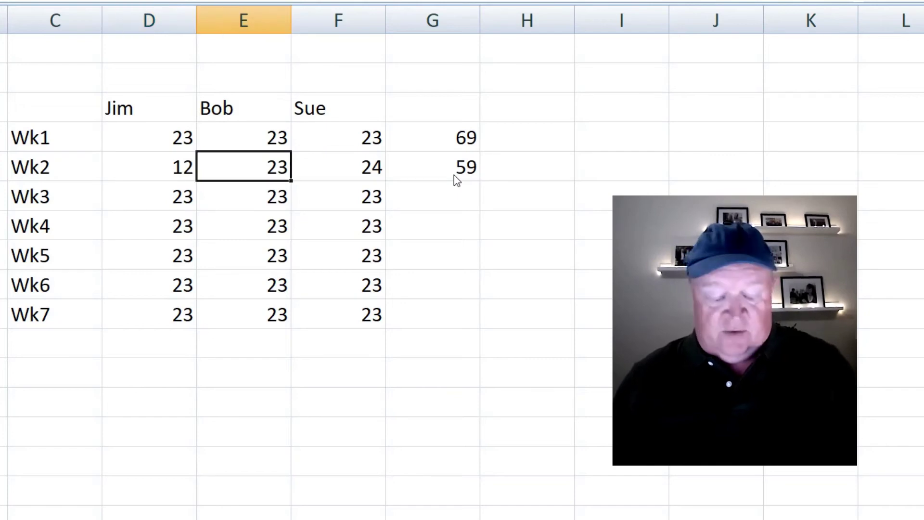
pyautogui.write('34')
pyautogui.press('Return')
pyautogui.press('Up')
pyautogui.press('Right')
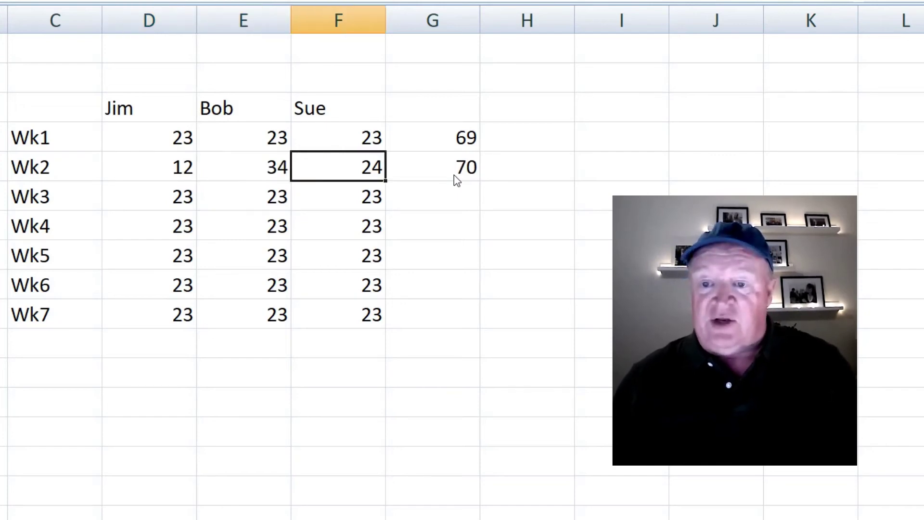
pyautogui.write('434')
pyautogui.press('Return')
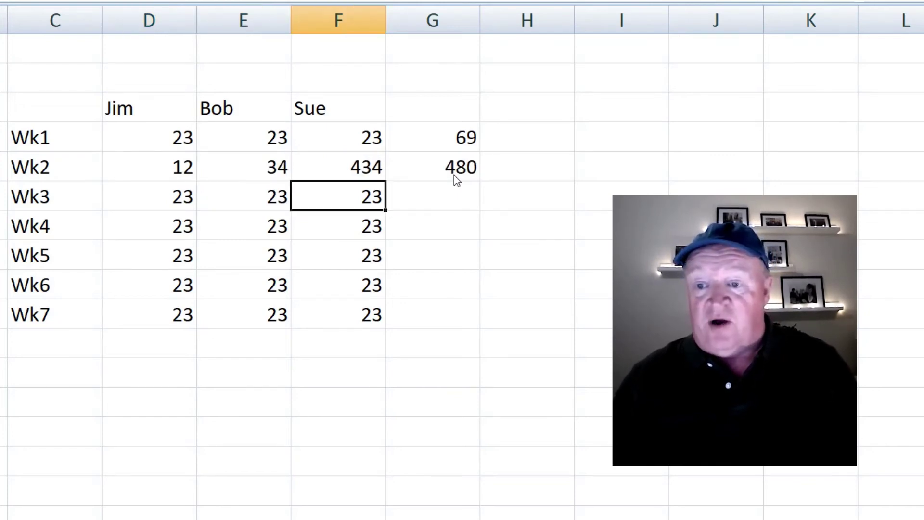
pyautogui.click(454, 175)
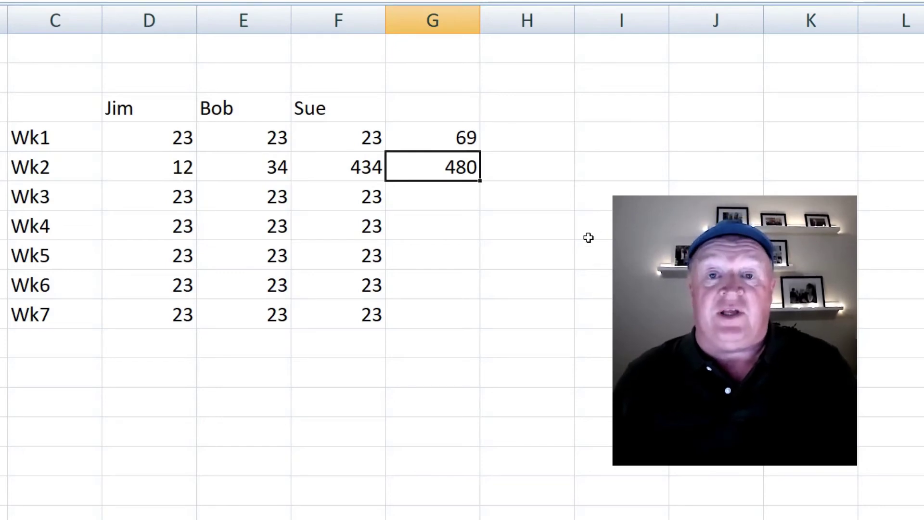
pyautogui.click(450, 200)
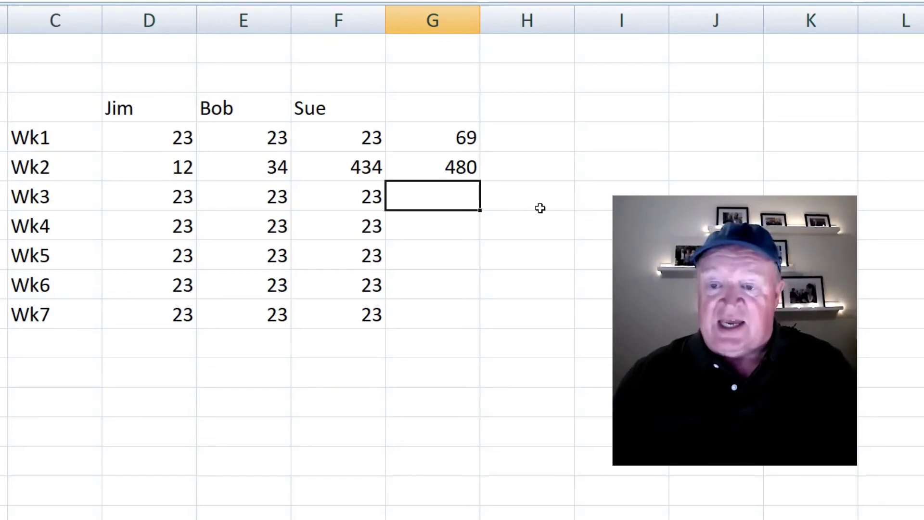
pyautogui.write('=')
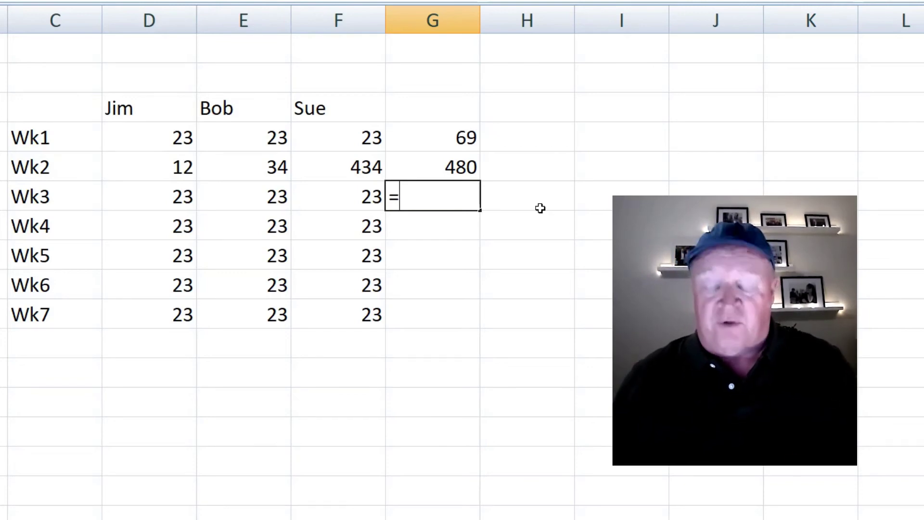
pyautogui.write('sum')
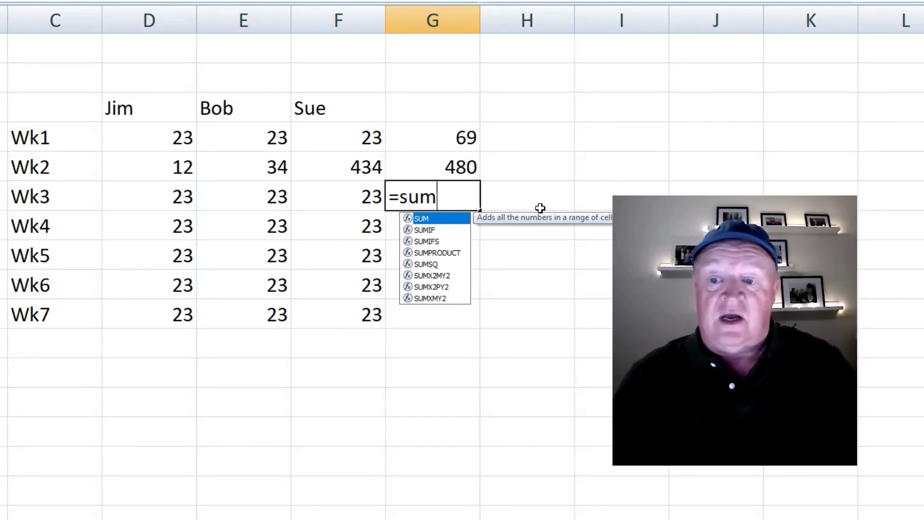
pyautogui.write('(')
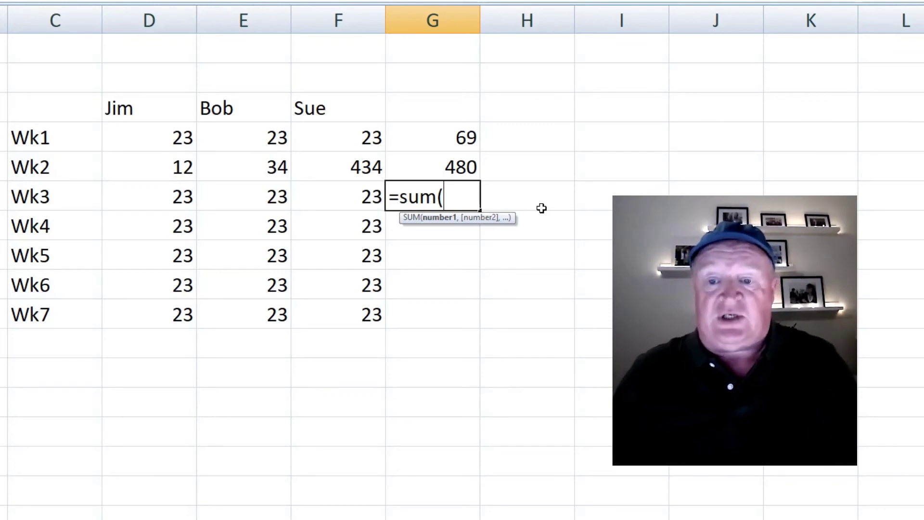
pyautogui.press('BackSpace')
pyautogui.press('BackSpace')
pyautogui.press('BackSpace')
pyautogui.press('BackSpace')
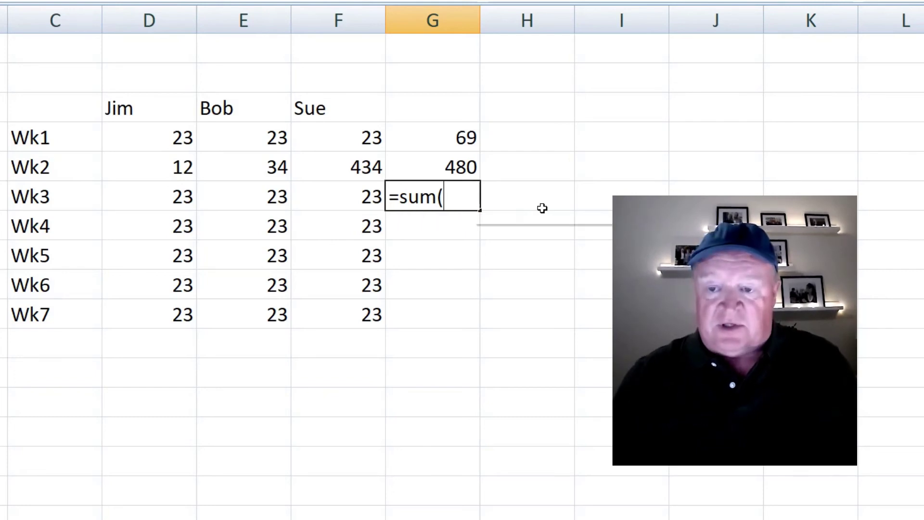
pyautogui.press('BackSpace')
# Step: Enter the formula =sum(D6:F6) in cell G6 as the Wk3 total
pyautogui.write('=')
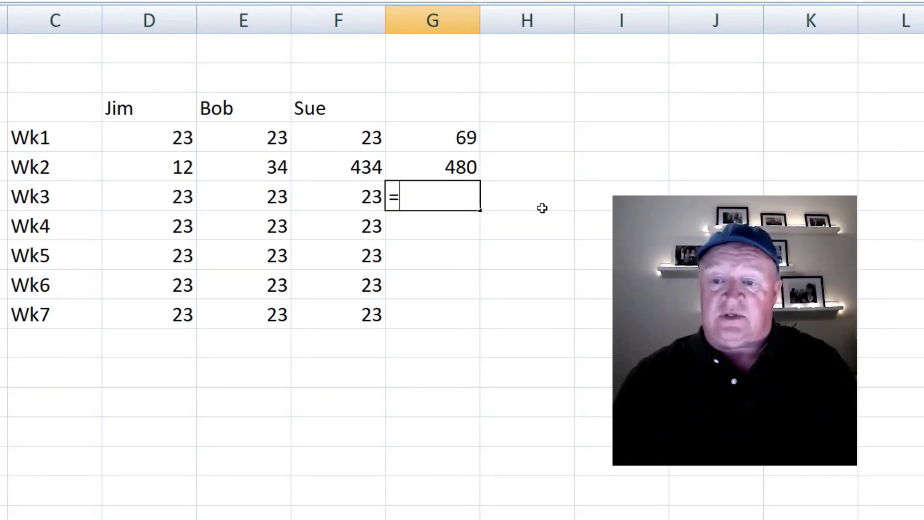
pyautogui.write('sum')
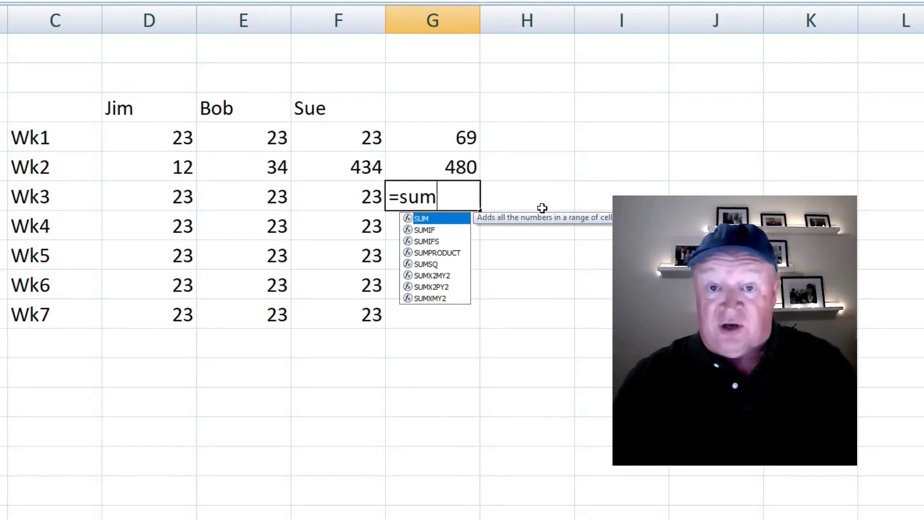
pyautogui.write('(')
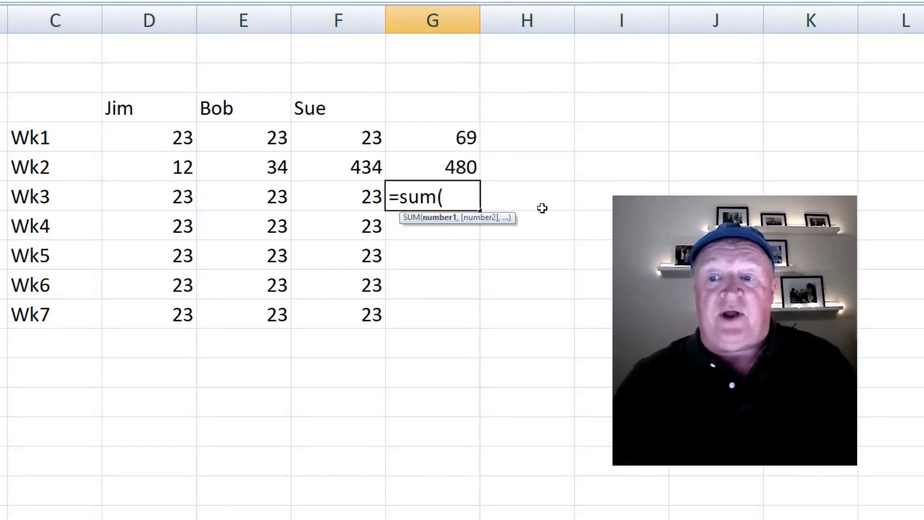
pyautogui.moveTo(153, 201); pyautogui.dragTo(334, 196)
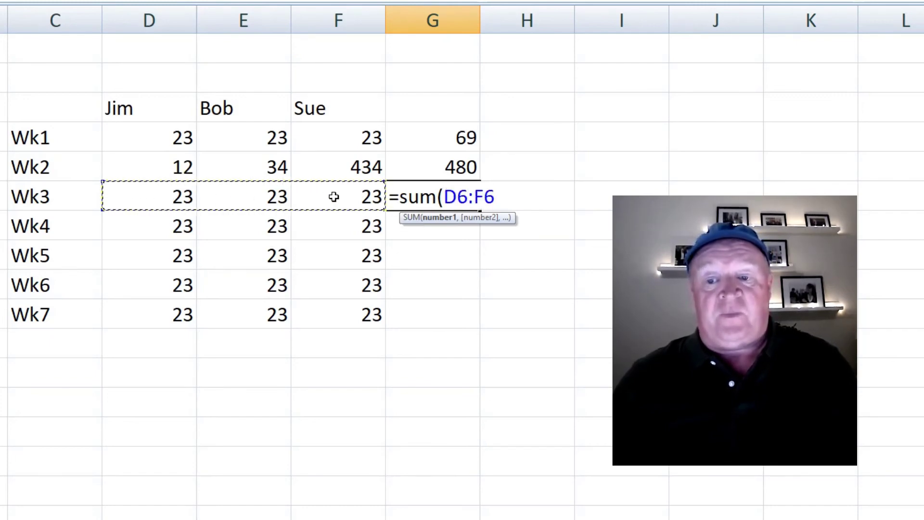
pyautogui.write(')')
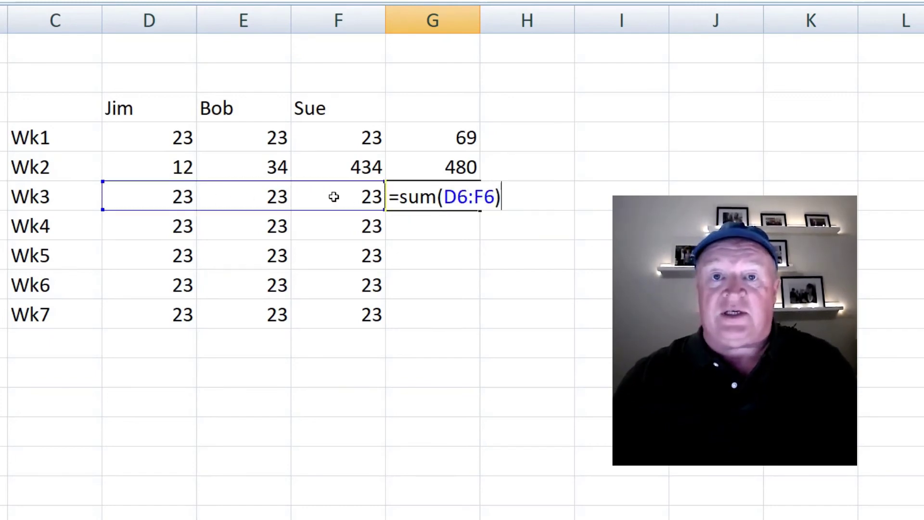
pyautogui.press('Return')
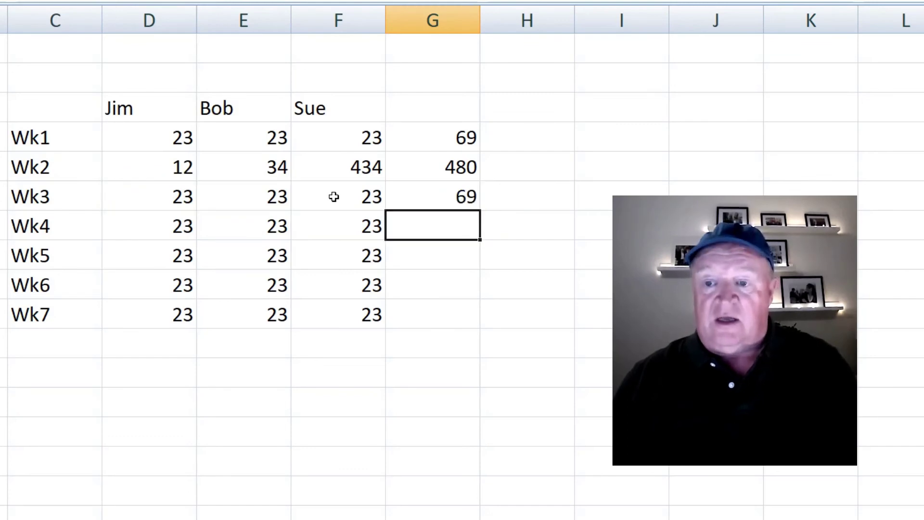
# Step: Compare the Wk2 and Wk3 totals in G5 and G6 and examine the summed cells D6 through F6
pyautogui.press('Up')
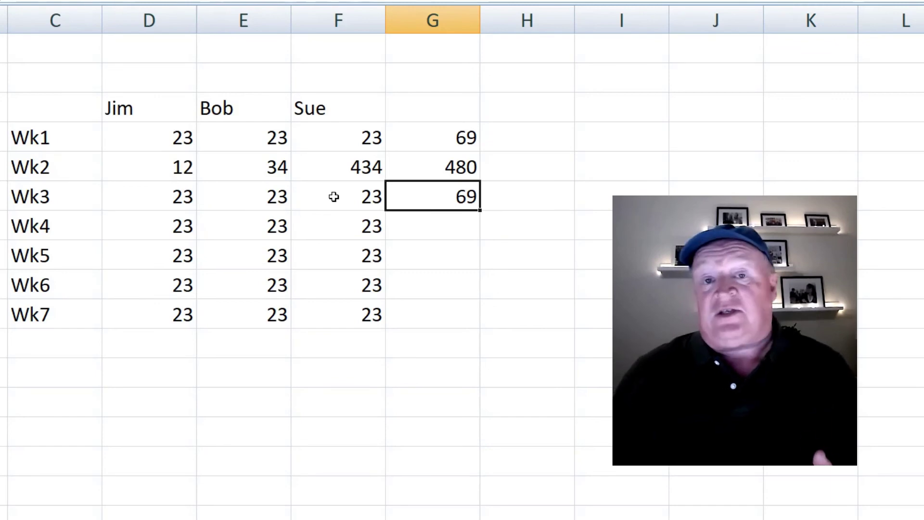
pyautogui.press('Up')
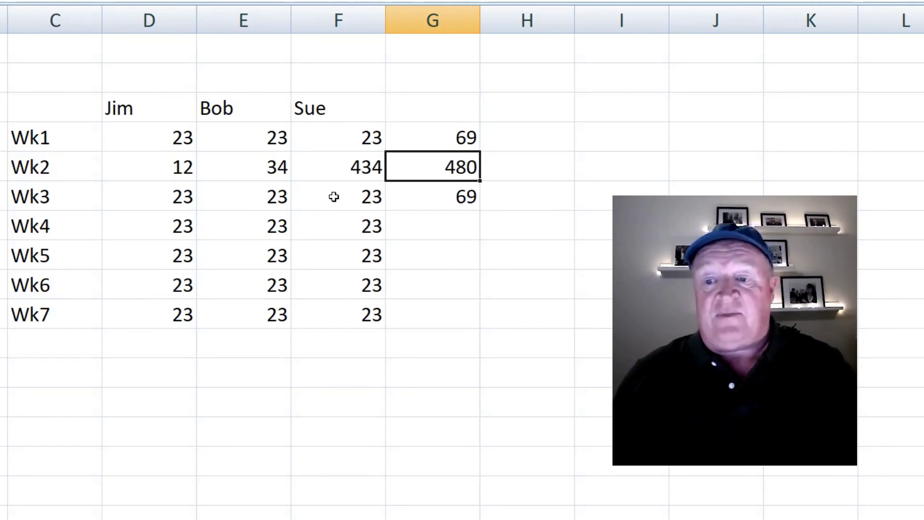
pyautogui.press('Down')
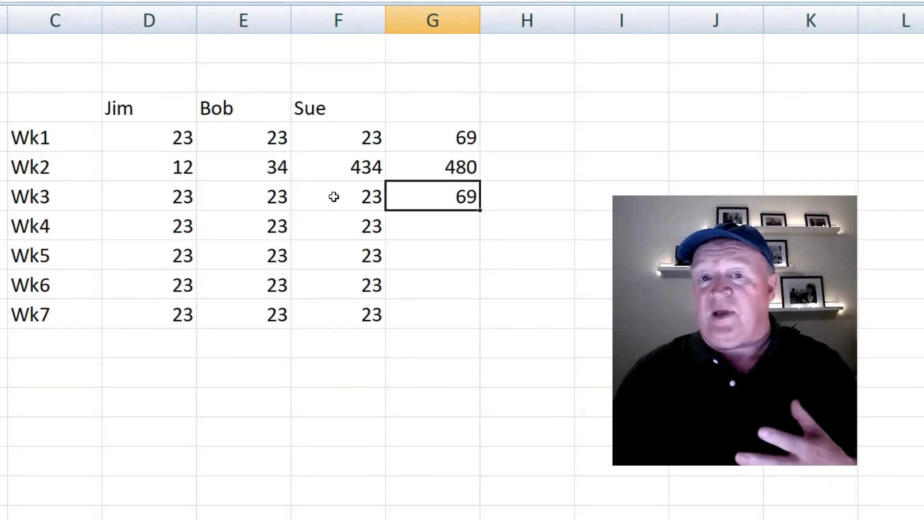
pyautogui.press('Left')
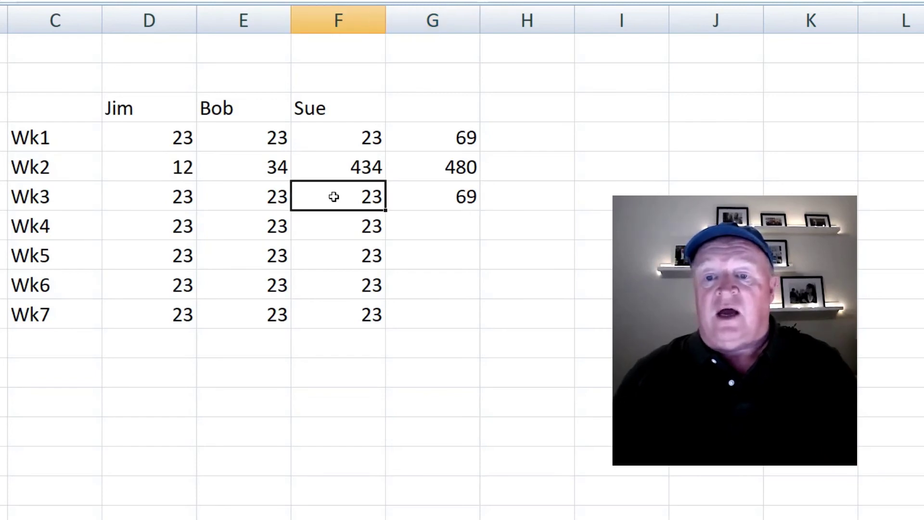
pyautogui.press('Left')
pyautogui.press('Left')
pyautogui.press('Right')
pyautogui.press('Right')
pyautogui.press('Left')
pyautogui.press('Left')
pyautogui.press('Right')
pyautogui.press('Right')
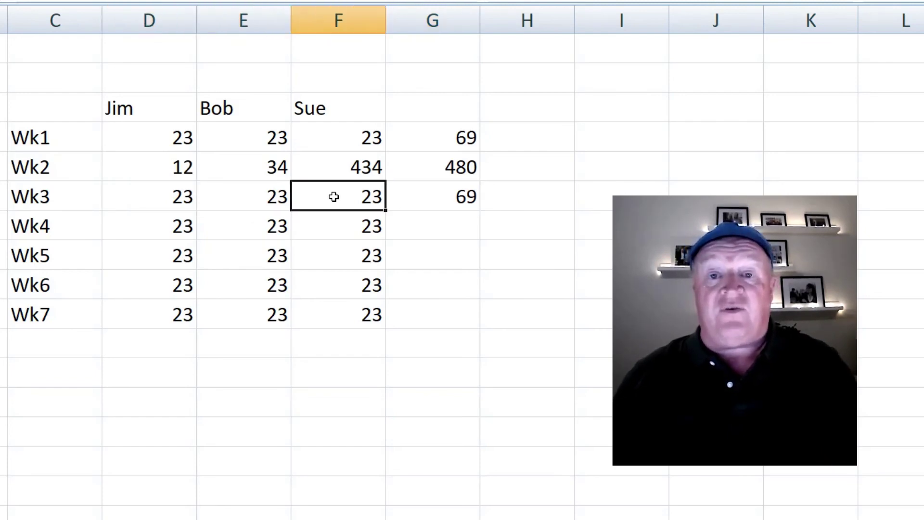
pyautogui.press('Right')
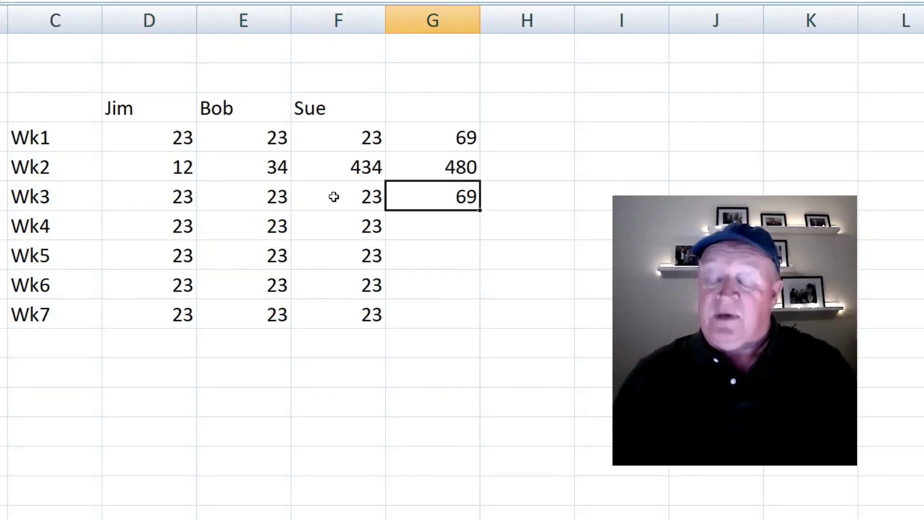
# Step: Re-enter the Wk2 total in cell G5 as the cell-reference addition =D5+E5+F5
pyautogui.press('Up')
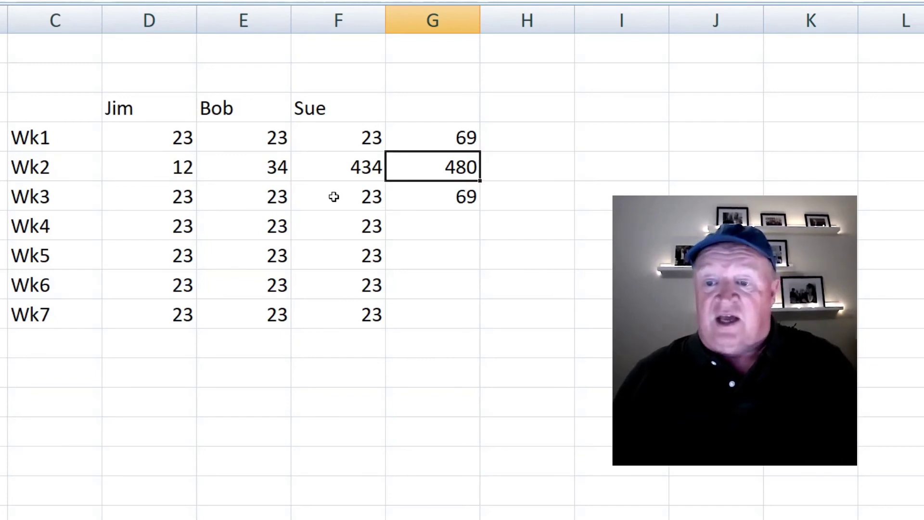
pyautogui.write('=')
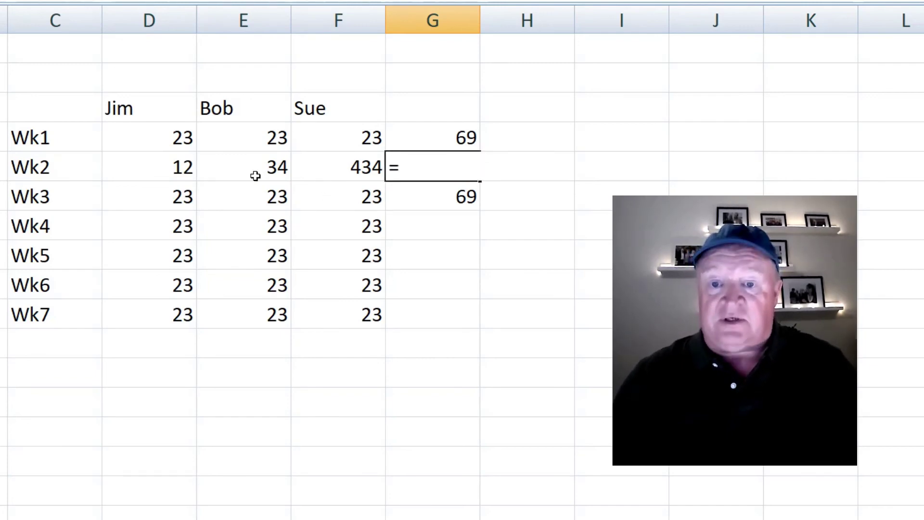
pyautogui.click(180, 165)
pyautogui.write('+')
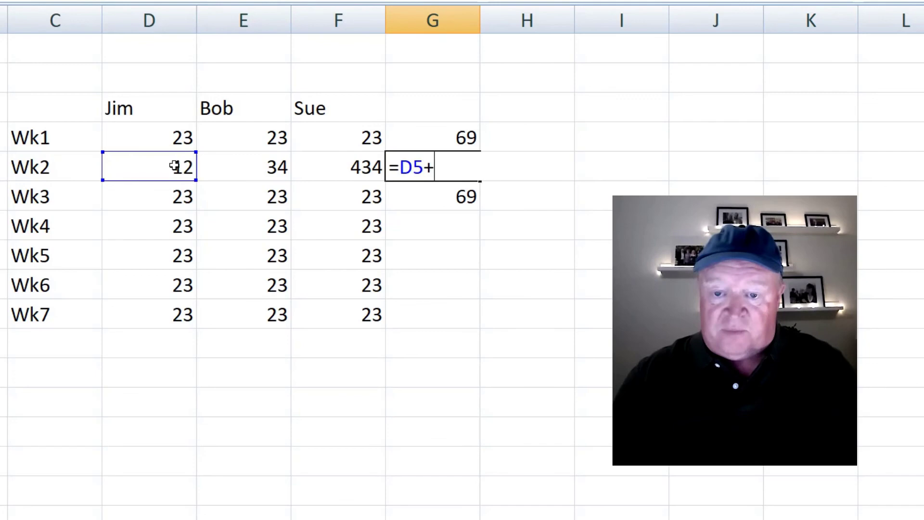
pyautogui.click(237, 173)
pyautogui.write('+')
pyautogui.click(350, 167)
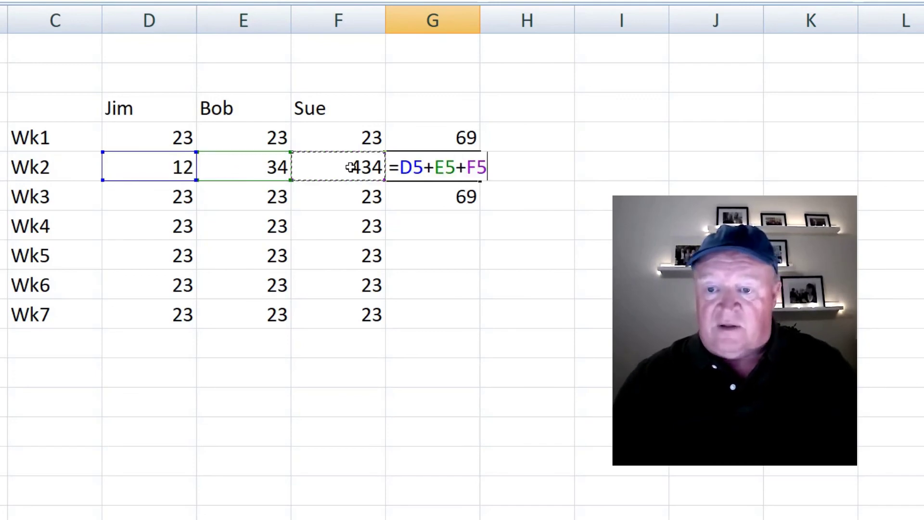
pyautogui.press('Return')
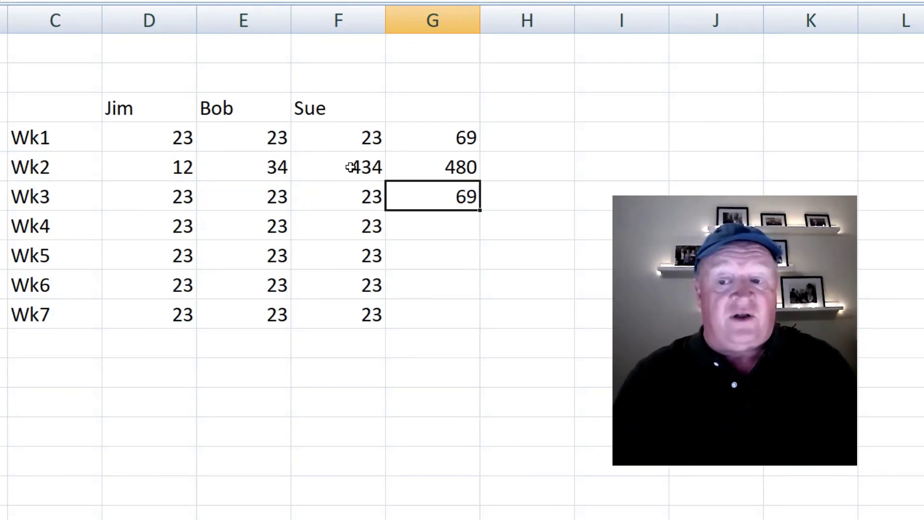
# Step: Re-enter the Wk3 total in cell G6 with the SUM formula =sum(D6:F6) and return to that cell
pyautogui.write('=s')
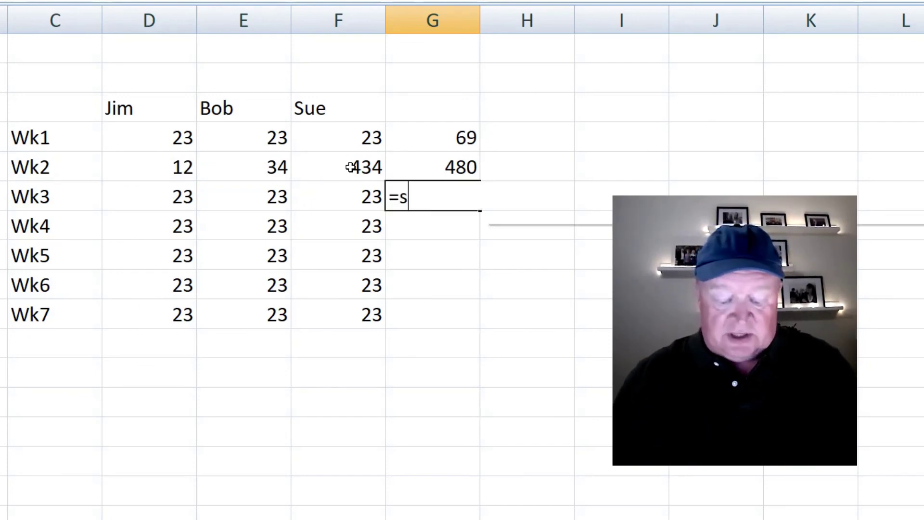
pyautogui.write('um(')
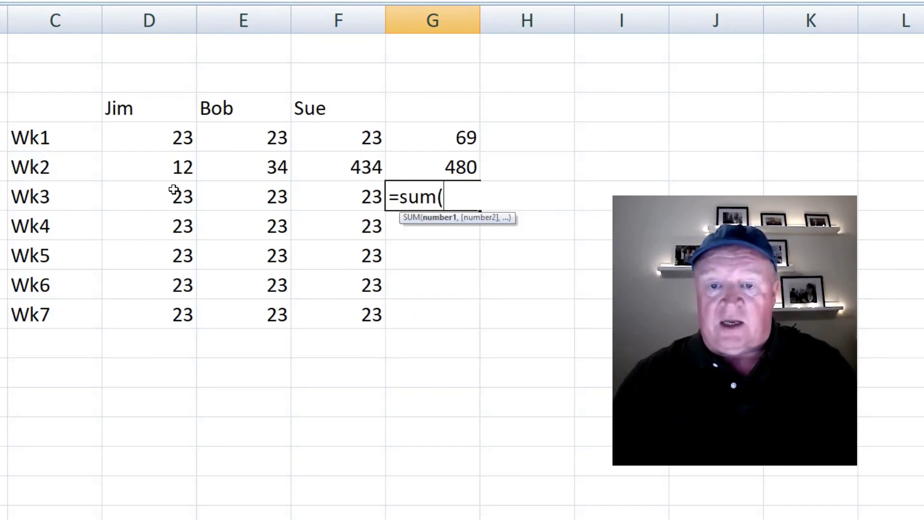
pyautogui.moveTo(173, 189); pyautogui.dragTo(304, 185)
pyautogui.write(')')
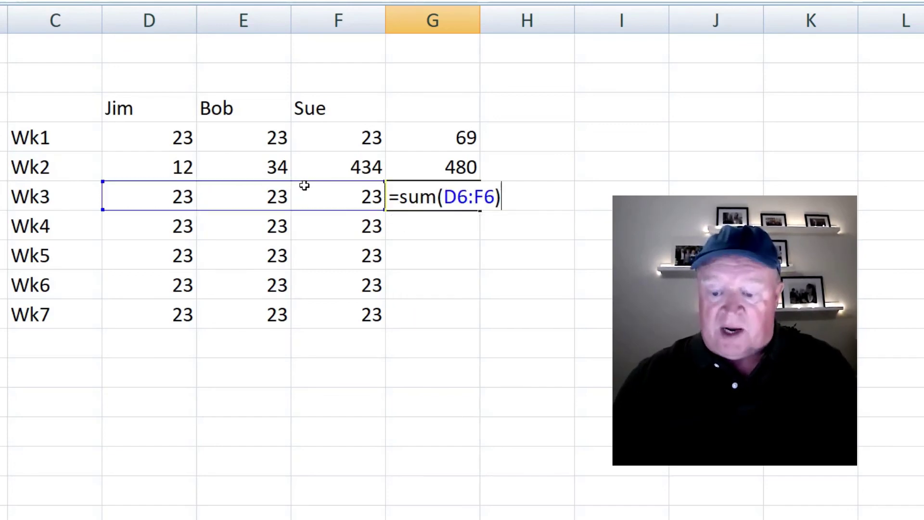
pyautogui.press('Return')
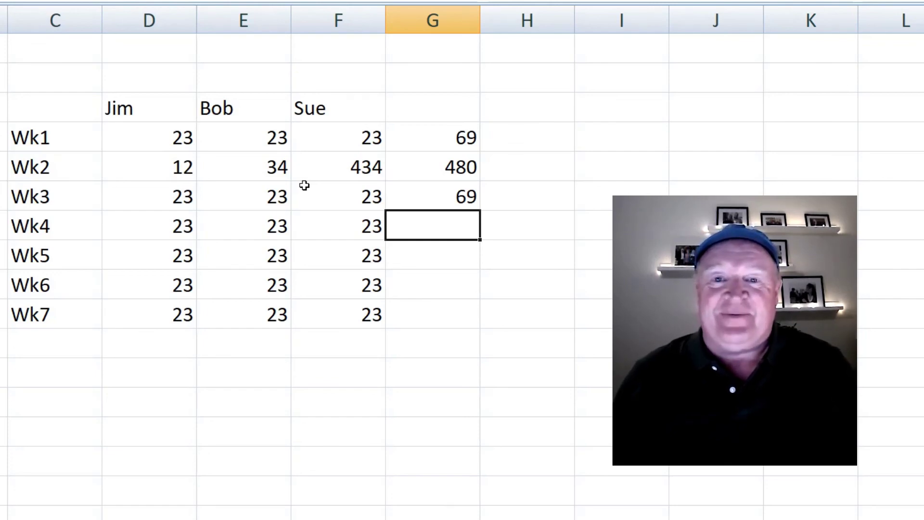
pyautogui.press('Up')
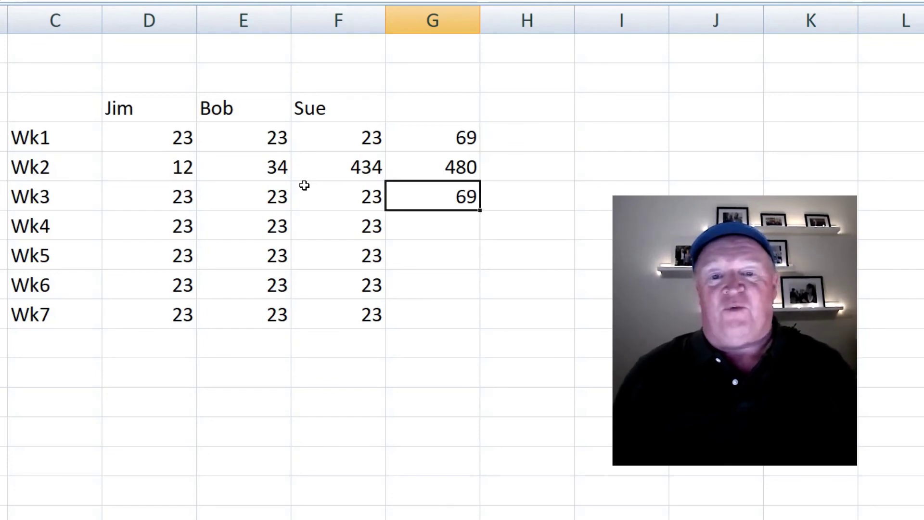